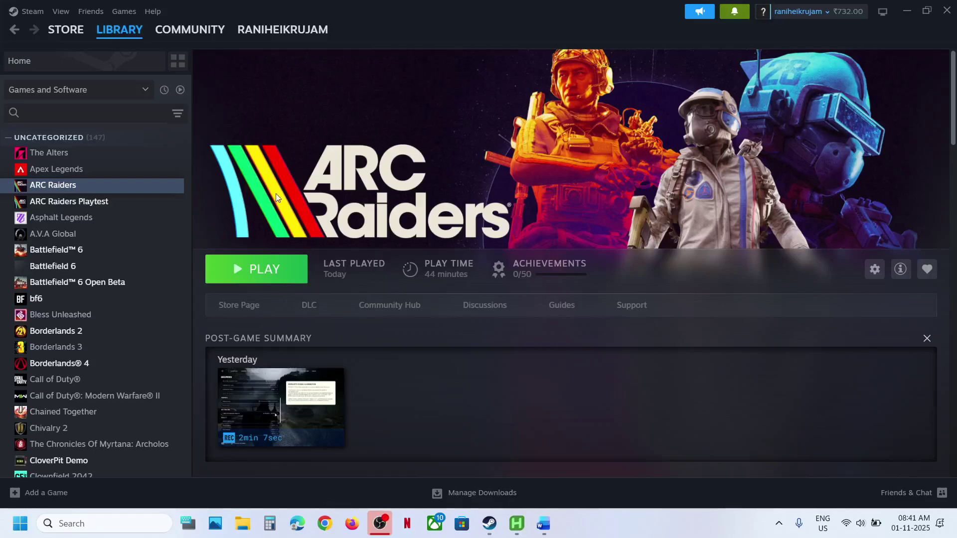
Step: Launch ARC Raiders, dismiss the cheat-software fatal error, and exit the game
left_click(237, 262)
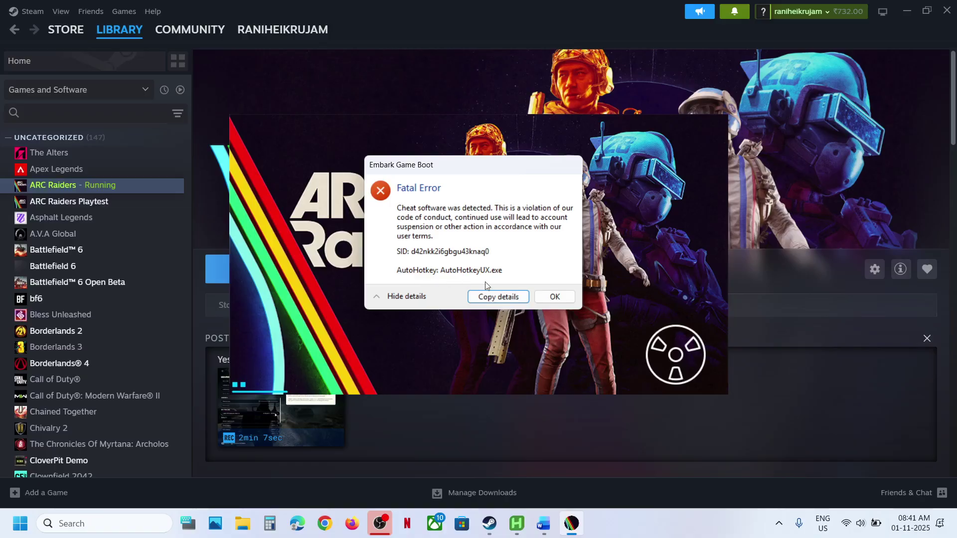
left_click(545, 298)
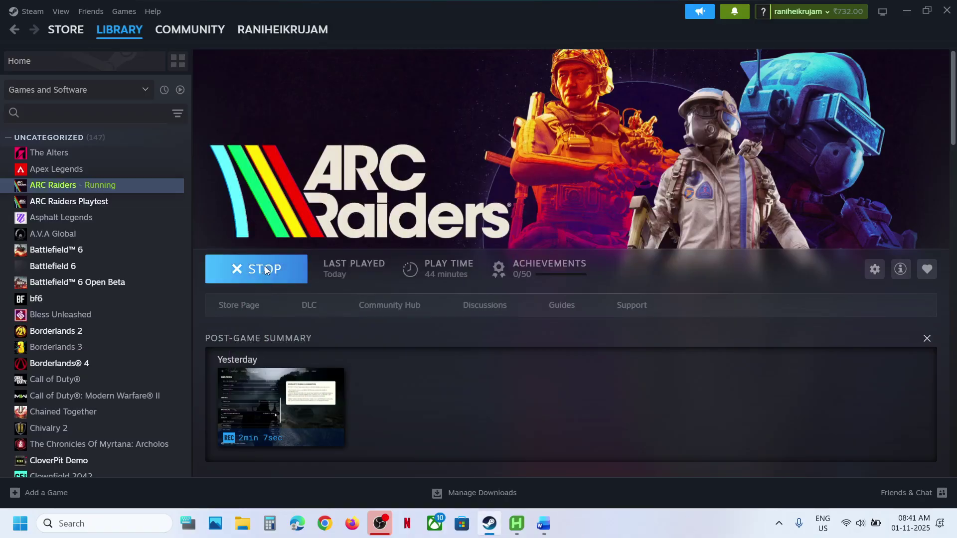
left_click(265, 266)
left_click(483, 285)
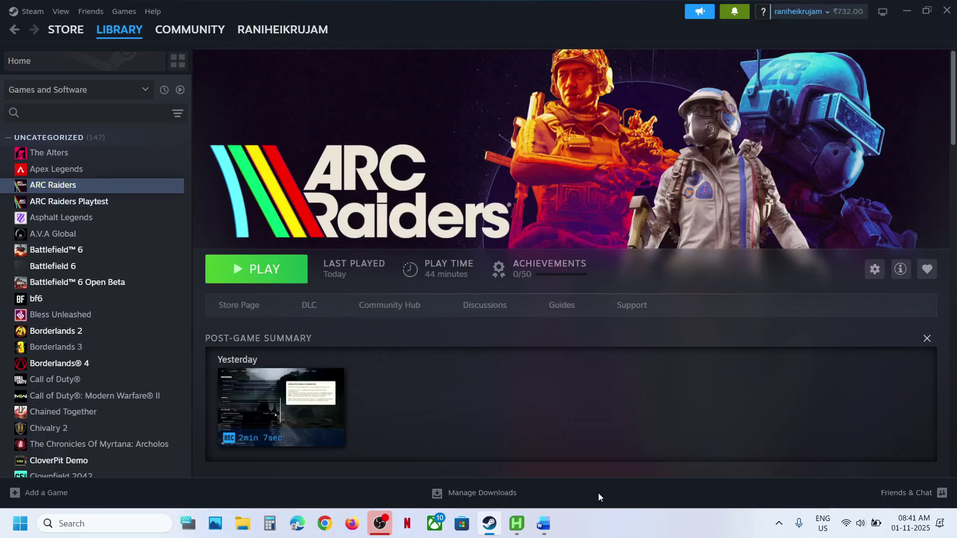
Step: Highlight the AutoHotKey step in the Word notes, then return to Steam and open the Start quick-links menu
left_click(543, 523)
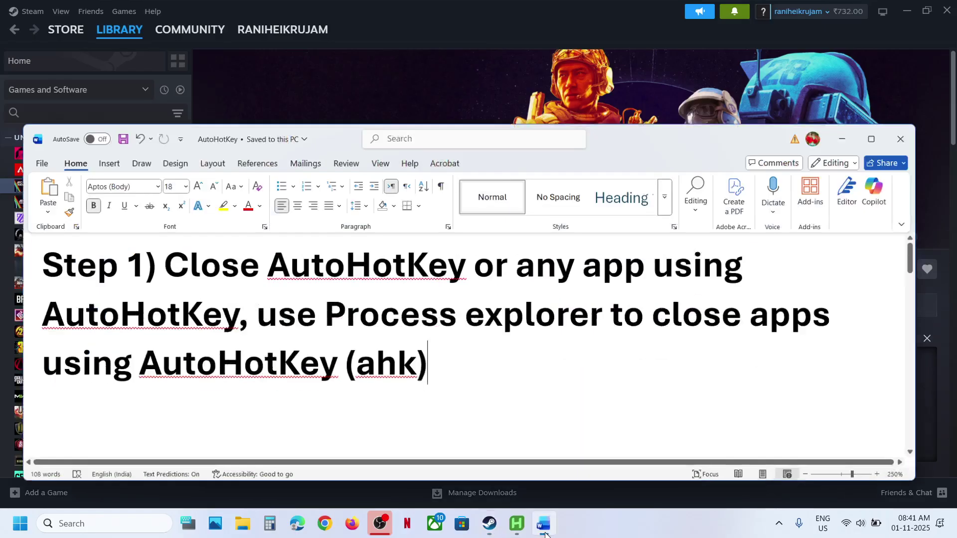
left_click_drag(187, 269, 245, 319)
left_click(498, 78)
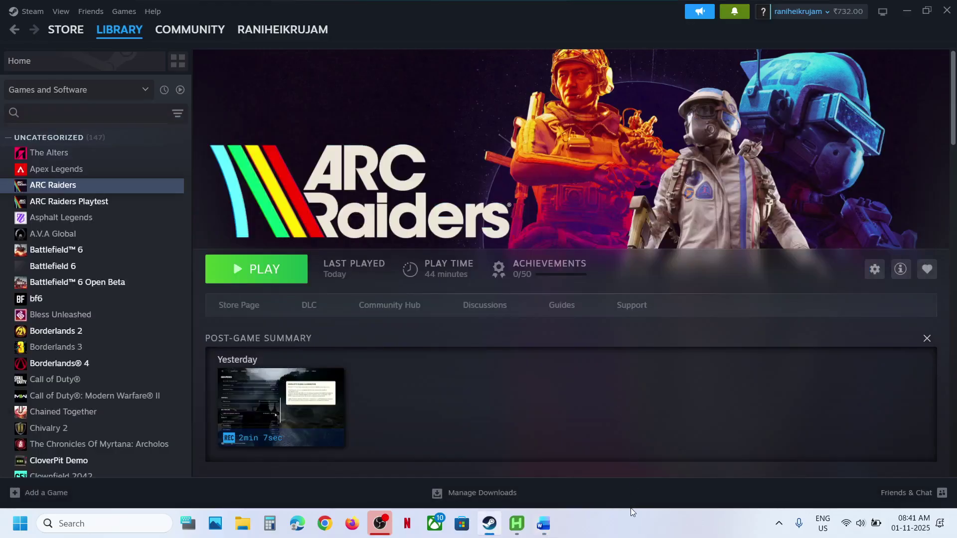
right_click(20, 523)
left_click(44, 369)
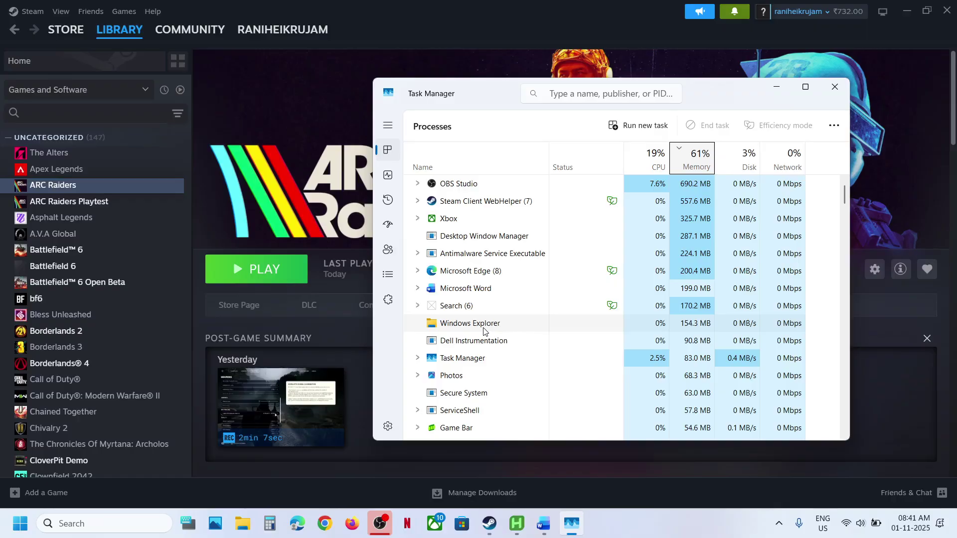
scroll(483, 332, "down", 3)
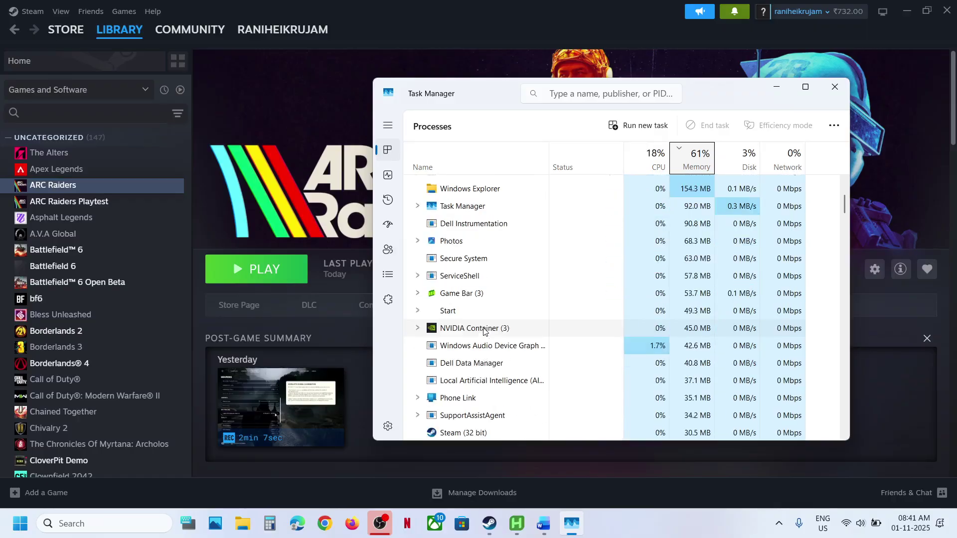
scroll(484, 332, "up", 3)
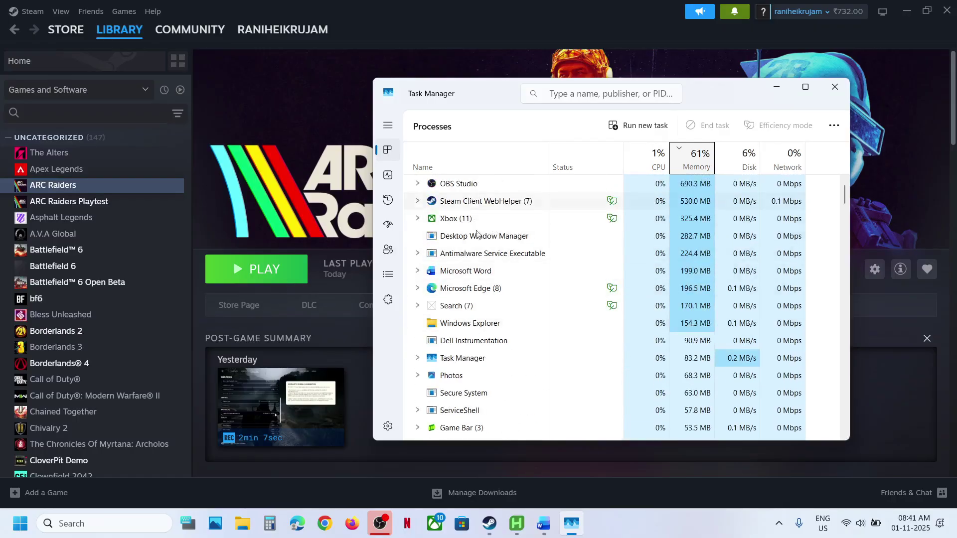
scroll(483, 311, "down", 1)
scroll(482, 312, "down", 4)
scroll(482, 312, "up", 5)
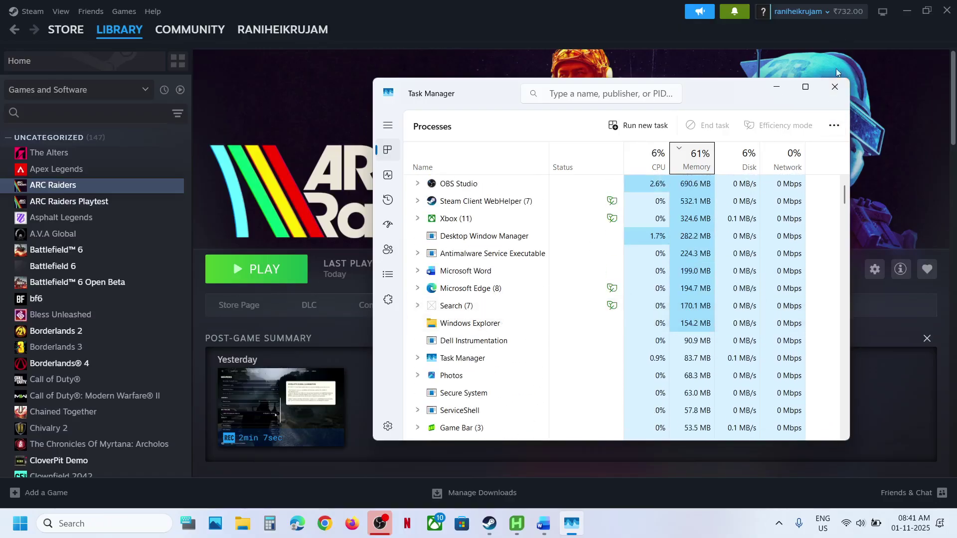
left_click(837, 87)
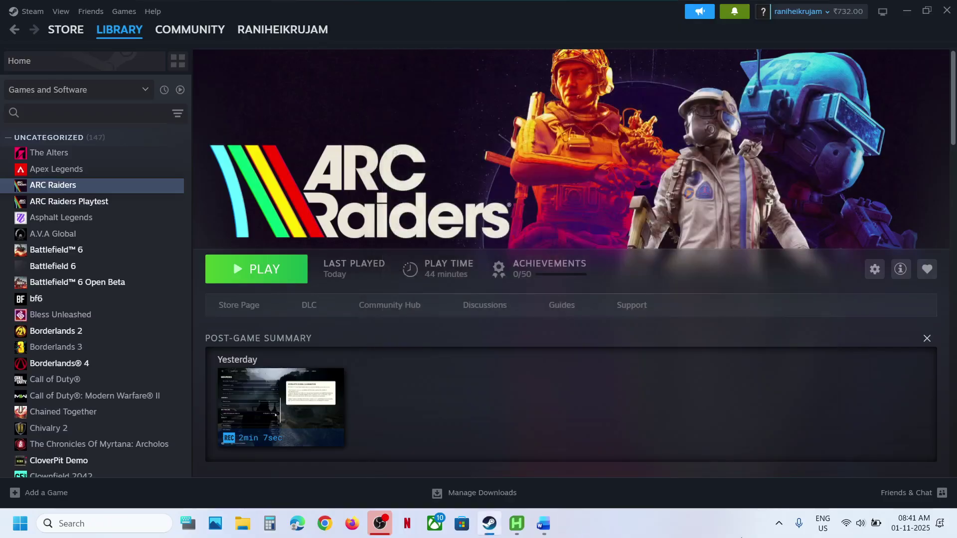
Step: Bring up AutoHotkey Dash from the hidden tray icons and close it, then return to the Word notes
left_click(778, 523)
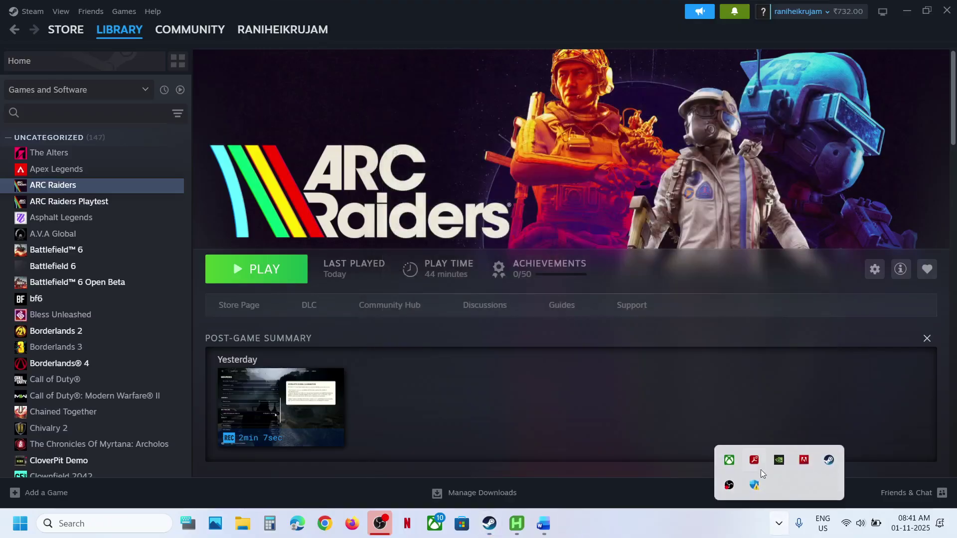
left_click(513, 524)
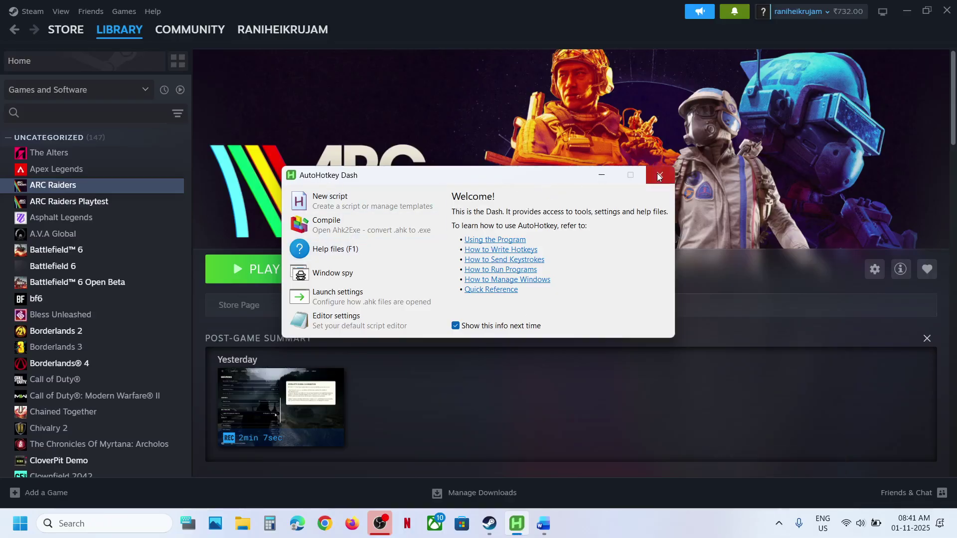
left_click(659, 175)
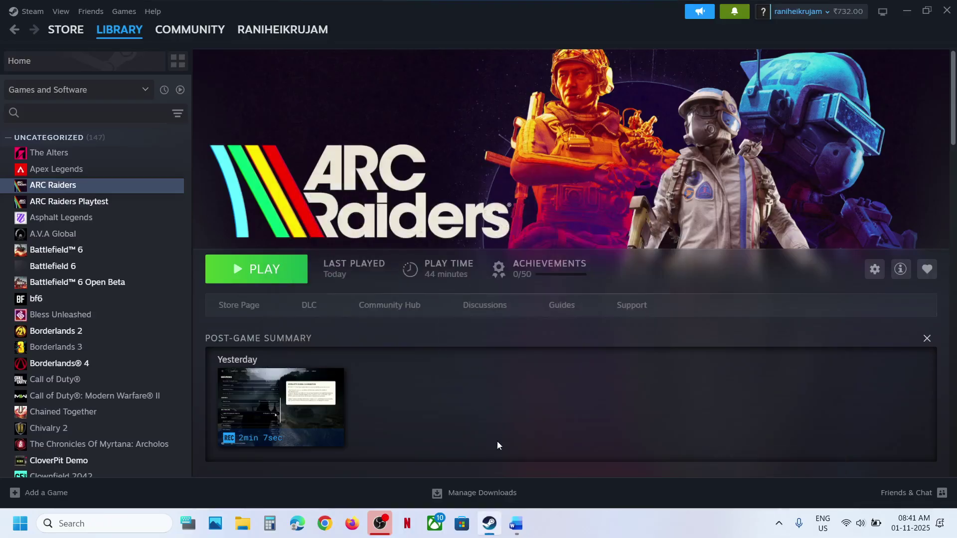
left_click(516, 523)
Step: Highlight 'Process explorer' in Step 1 of the Word notes, then switch to Chrome
left_click_drag(277, 321, 296, 359)
left_click(316, 359)
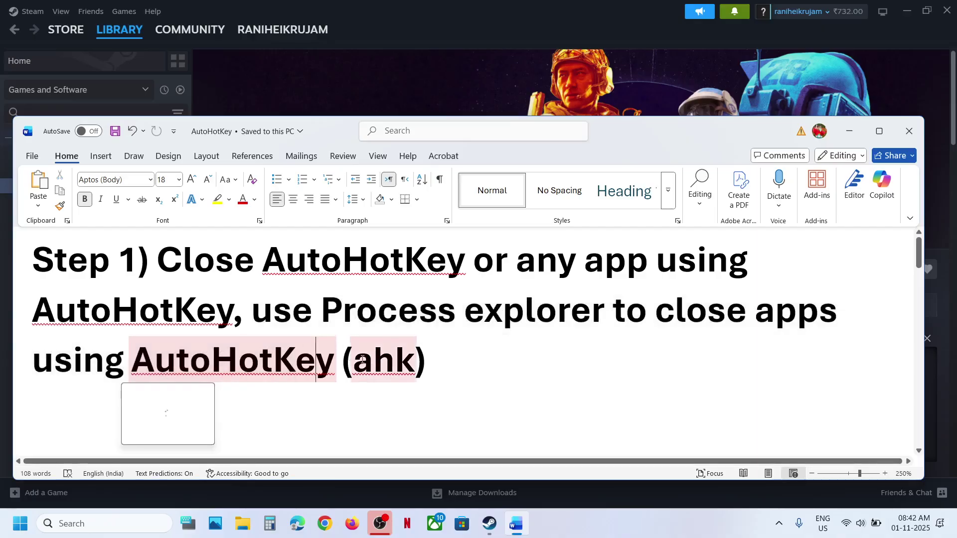
left_click(348, 358)
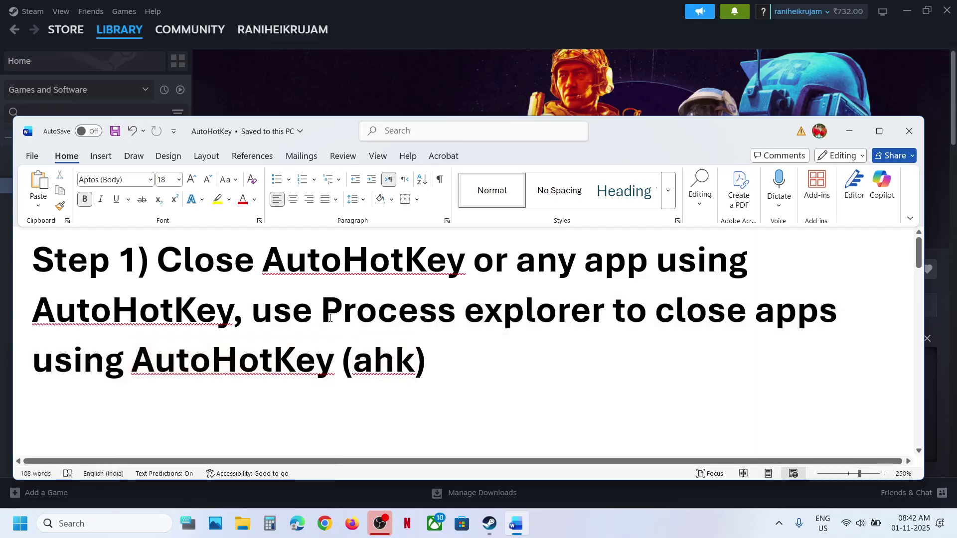
left_click_drag(326, 312, 611, 314)
key("ctrl+c")
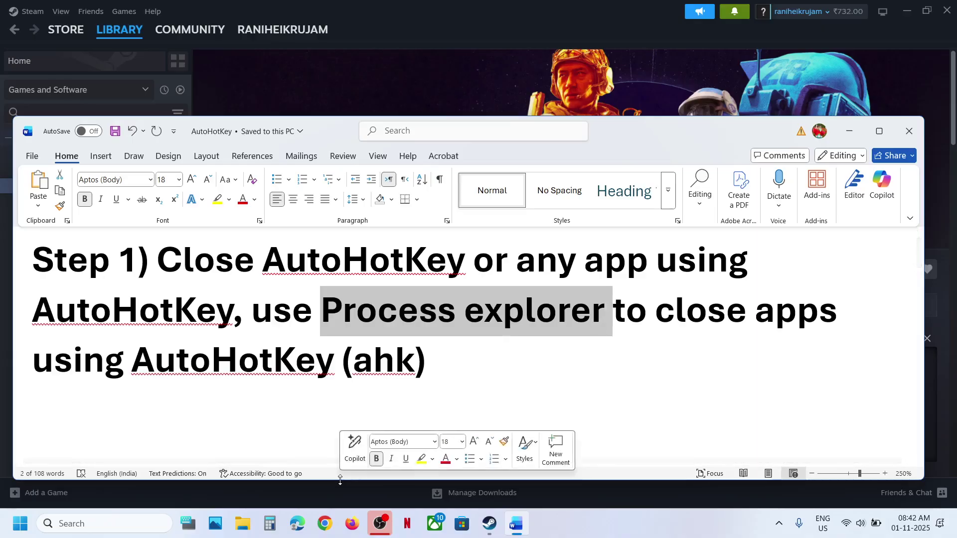
left_click(324, 524)
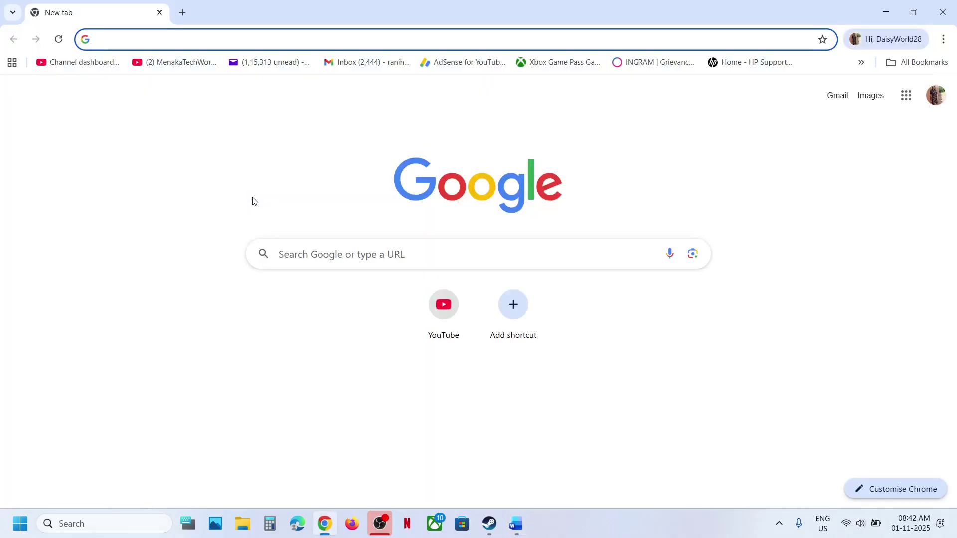
Step: Search for 'Process explorer' and download Process Explorer v17.06 from Microsoft Learn
key("ctrl+v")
key("Return")
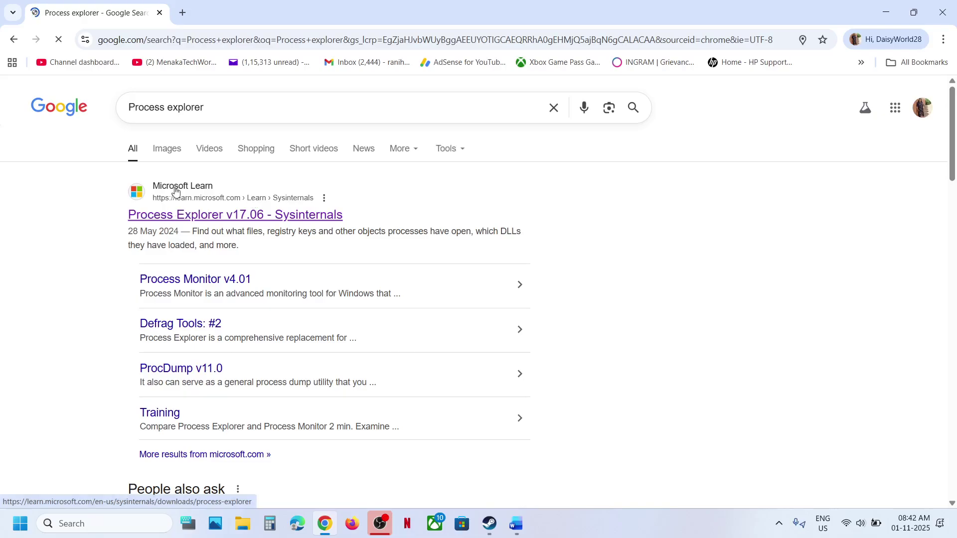
left_click(220, 208)
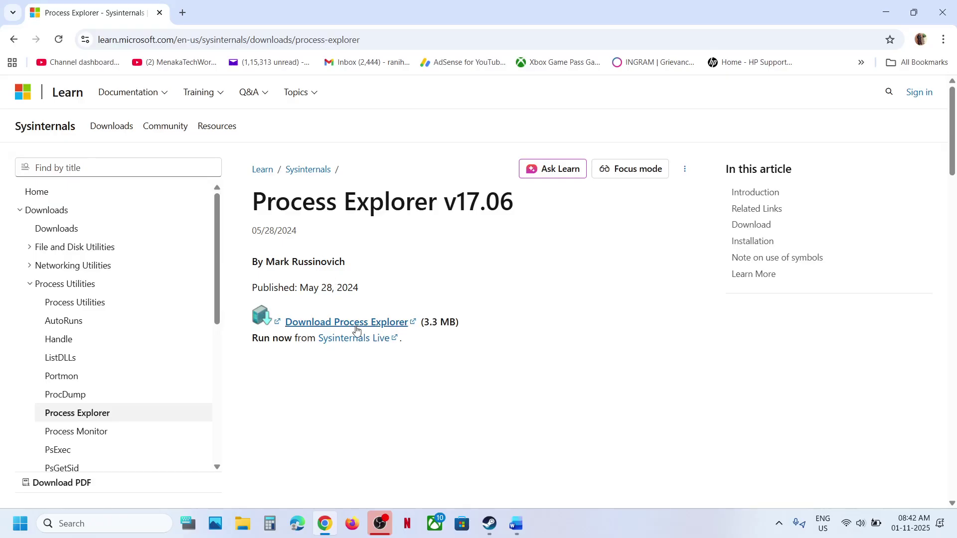
left_click(355, 329)
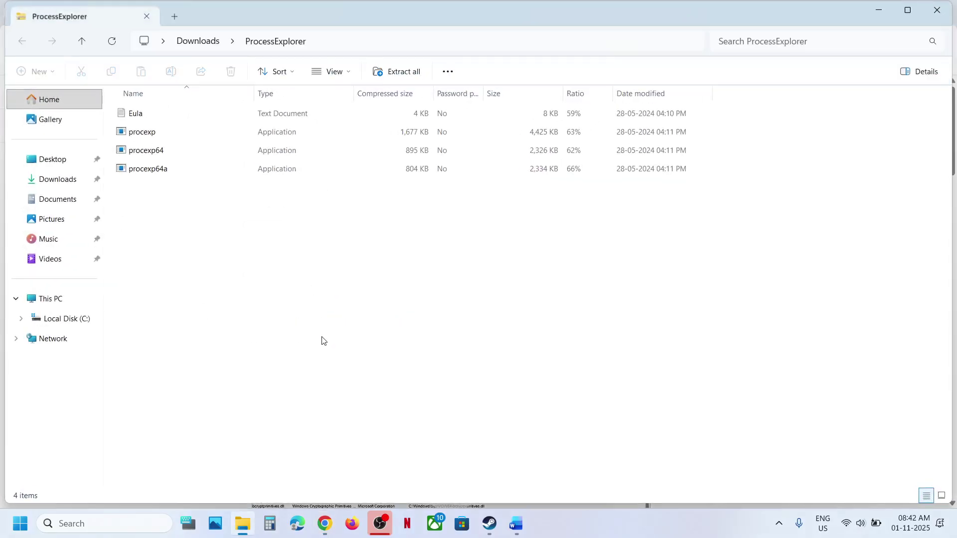
Step: Try running procexp64 directly from the zip and dismiss the extract-first warning
left_click(149, 155)
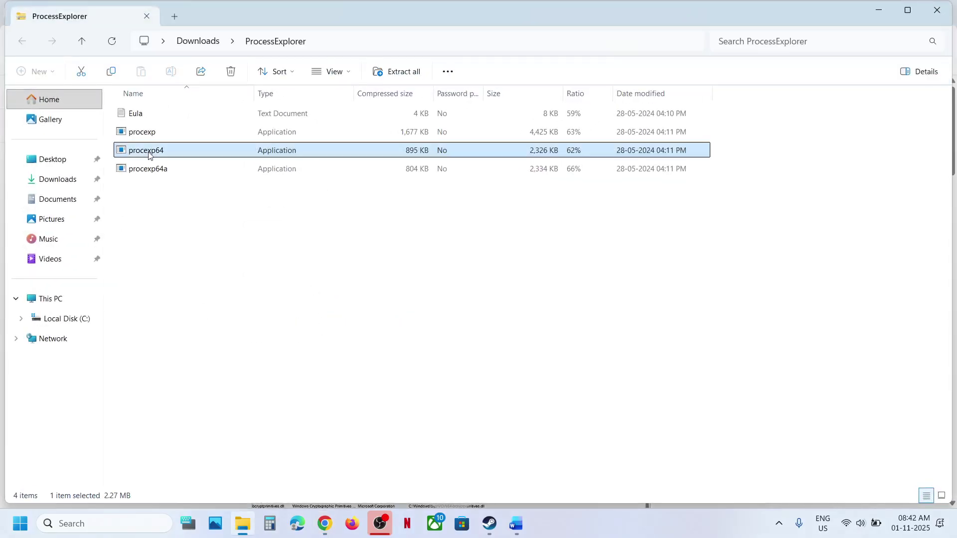
right_click(149, 155)
left_click(132, 154)
double_click(156, 156)
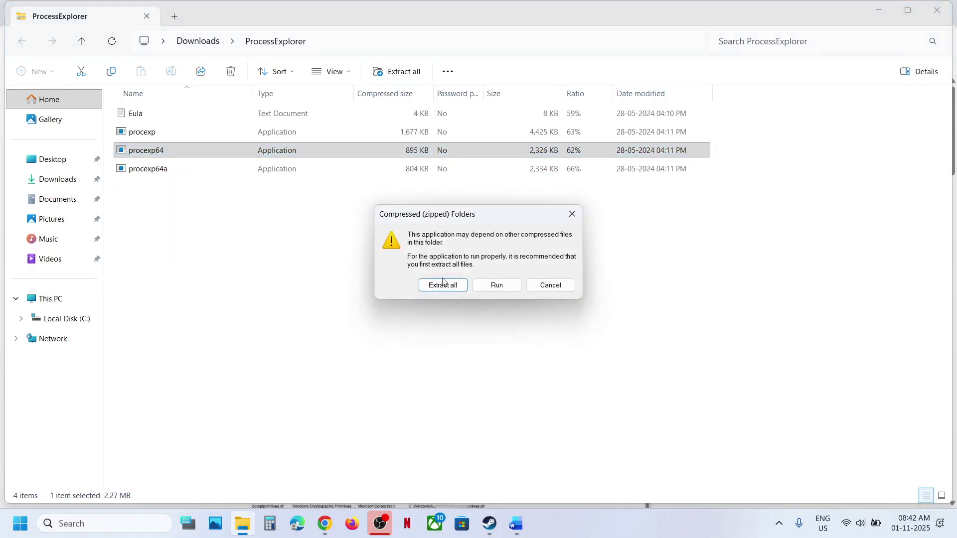
left_click(572, 214)
Step: Extract the ProcessExplorer archive in Downloads into a ProcessExplorer folder
left_click(68, 177)
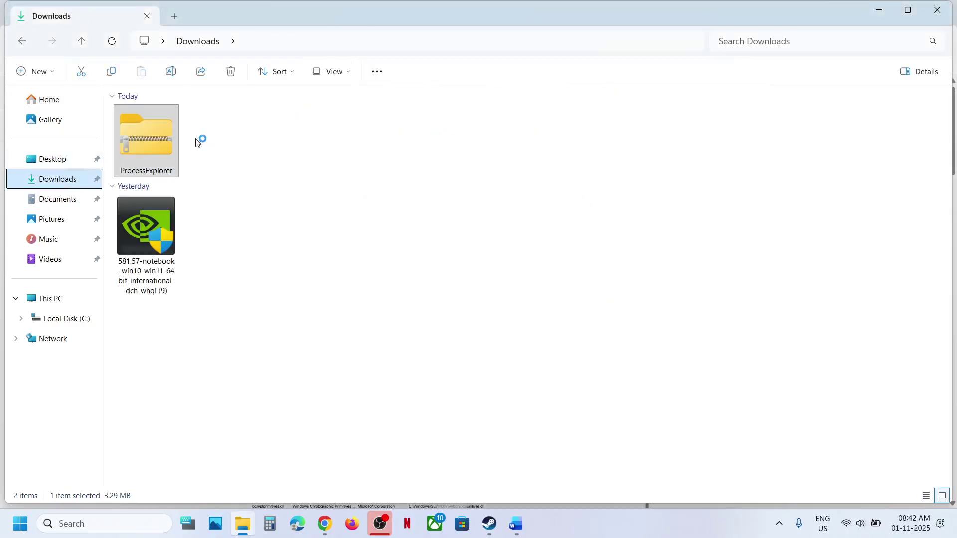
right_click(131, 139)
left_click(210, 184)
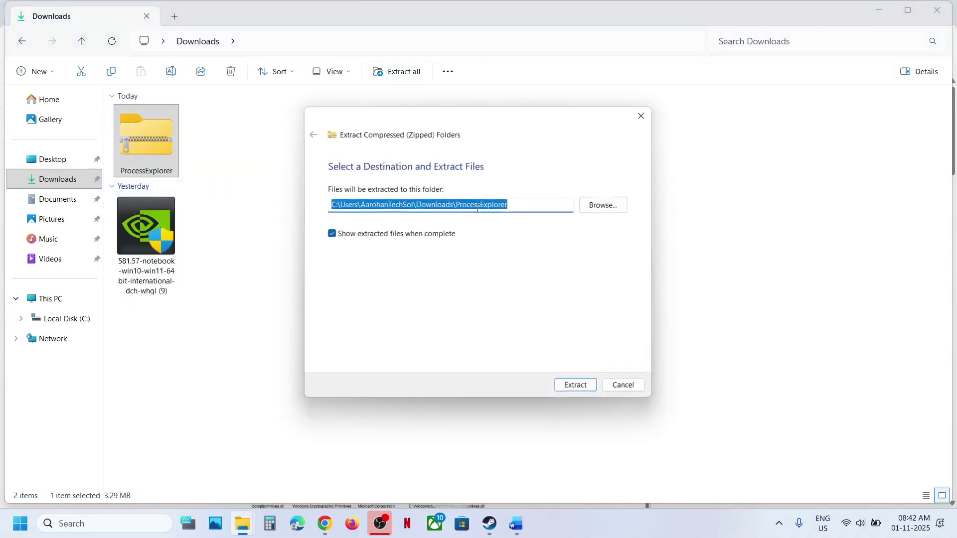
left_click(573, 388)
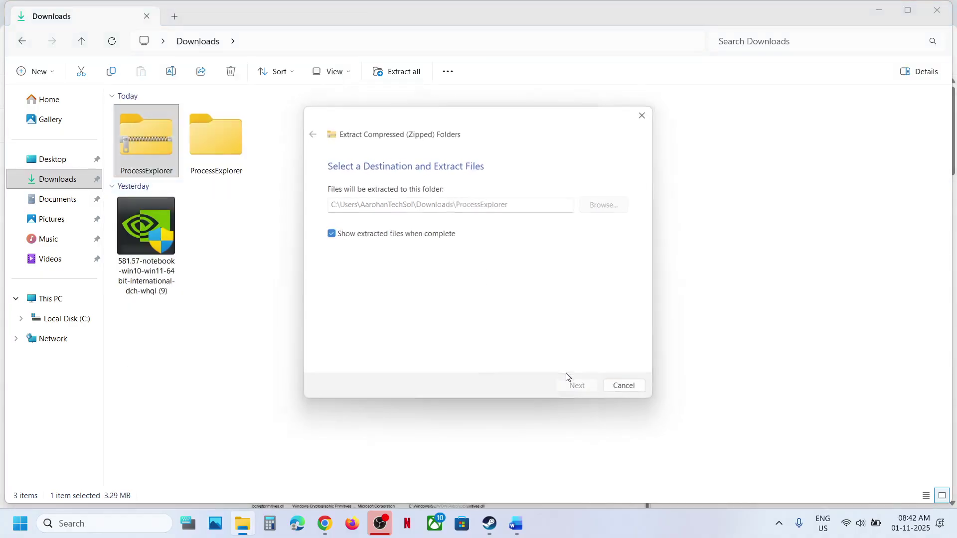
Step: Run the extracted procexp64 as administrator and approve the UAC prompt
left_click(148, 168)
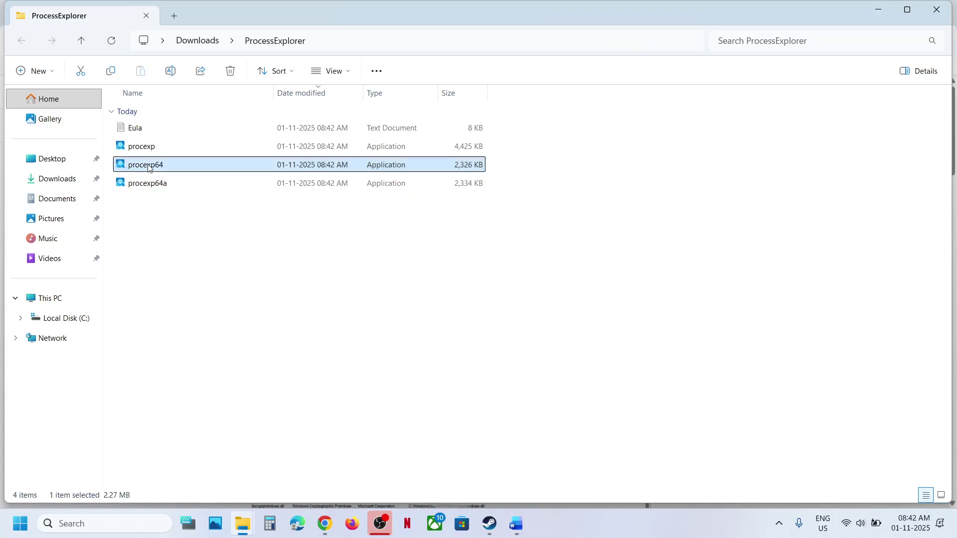
right_click(161, 169)
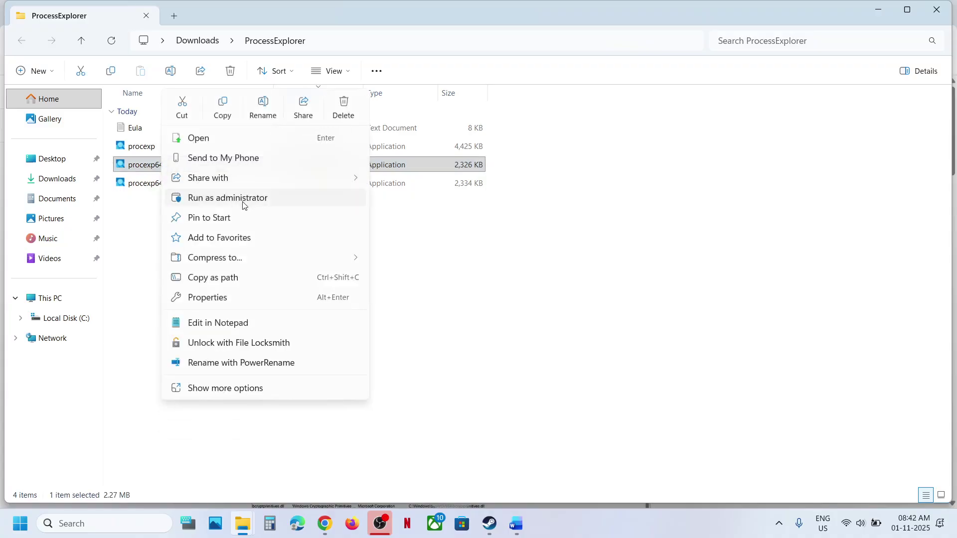
left_click(244, 199)
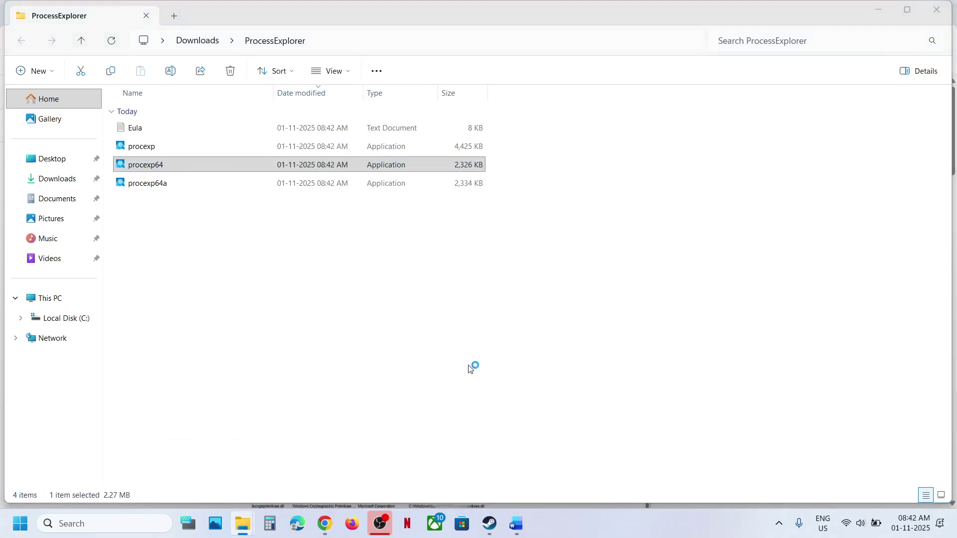
left_click(442, 388)
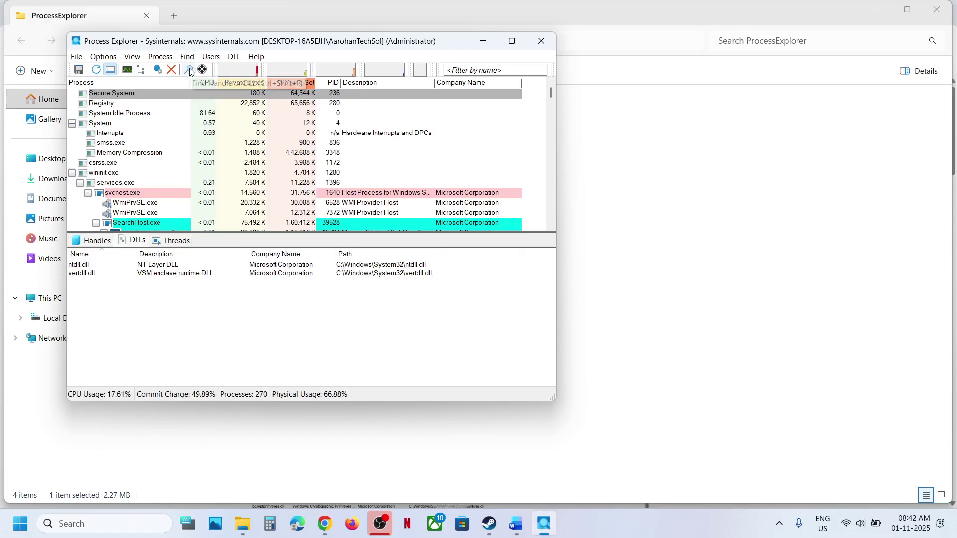
Step: Relaunch AutoHotkey Dash via a Start search for 'auto', minimize it, and open Find Handle or DLL
left_click(105, 525)
type("auto")
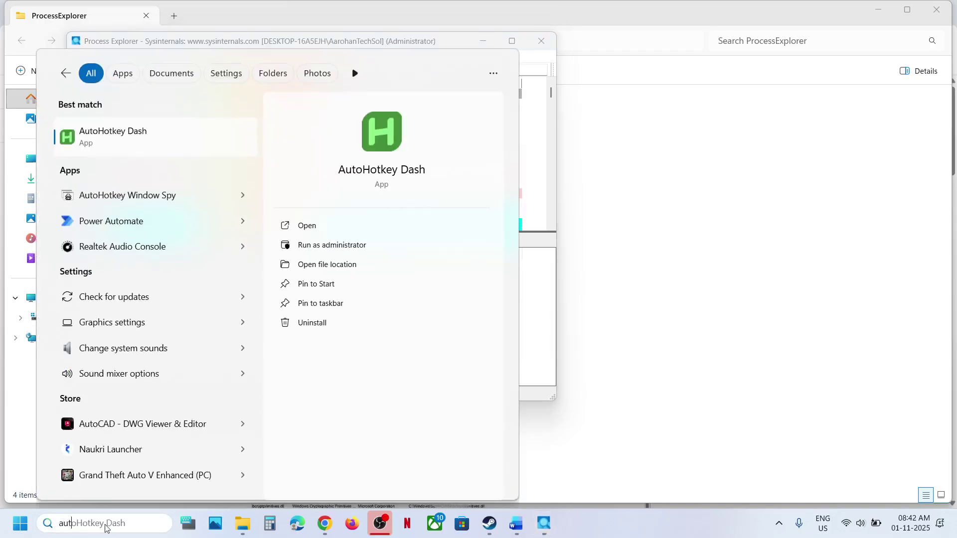
key("Return")
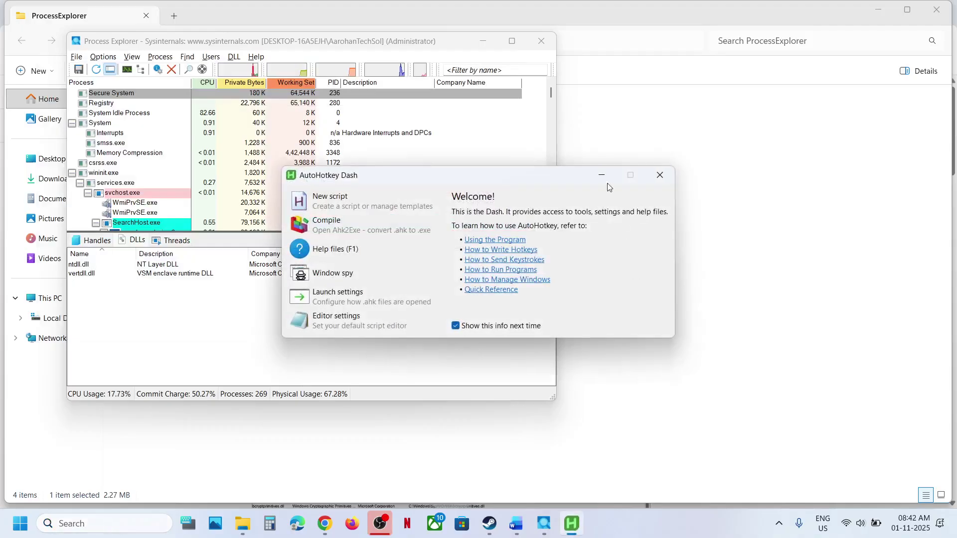
left_click(602, 174)
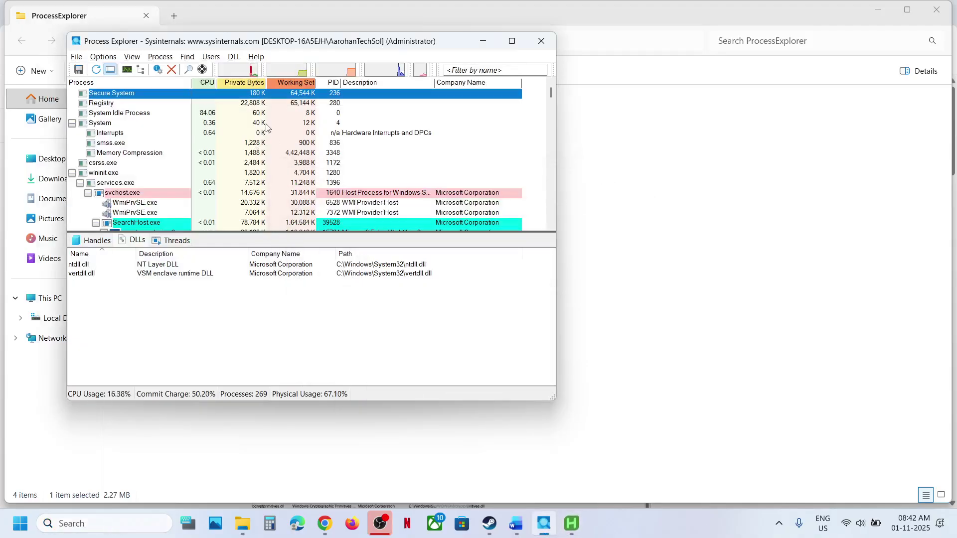
left_click(191, 74)
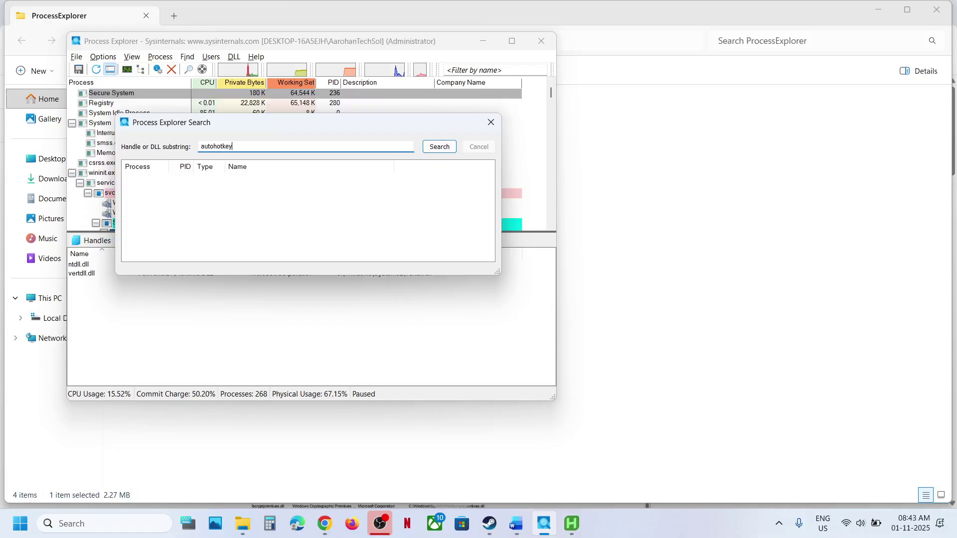
Step: Search for 'autohotkey', get 8 matches, and jump to the AutoHotkeyUX.exe process (PID 21264)
left_click(436, 149)
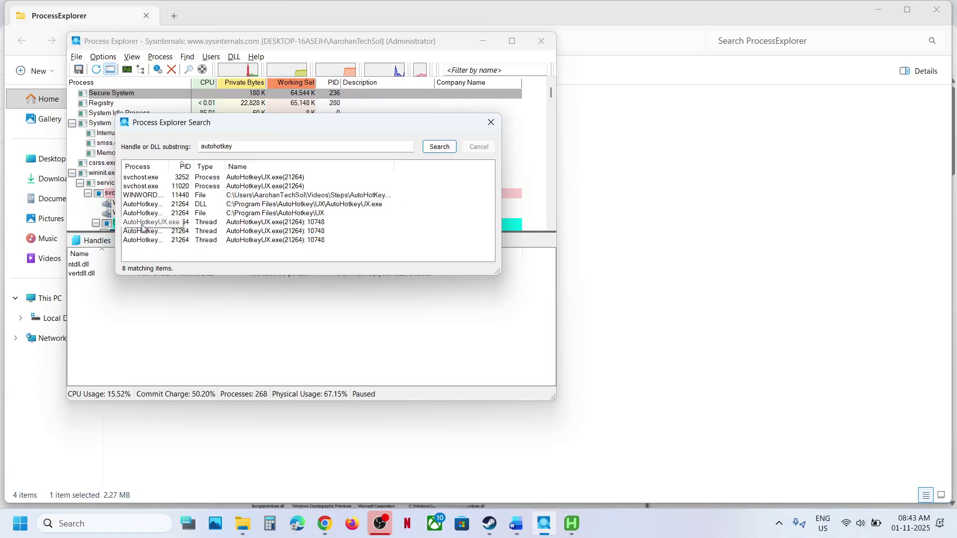
left_click(159, 224)
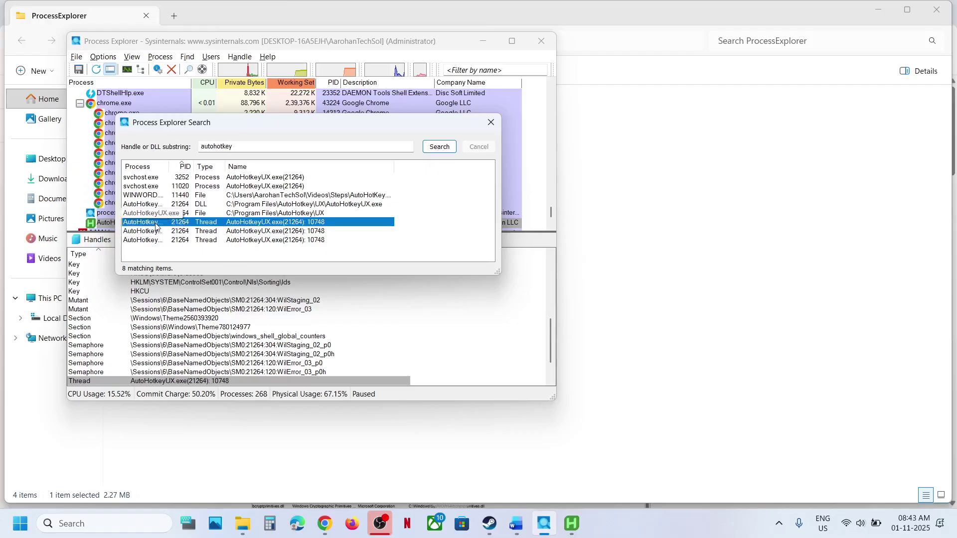
left_click_drag(272, 131, 463, 119)
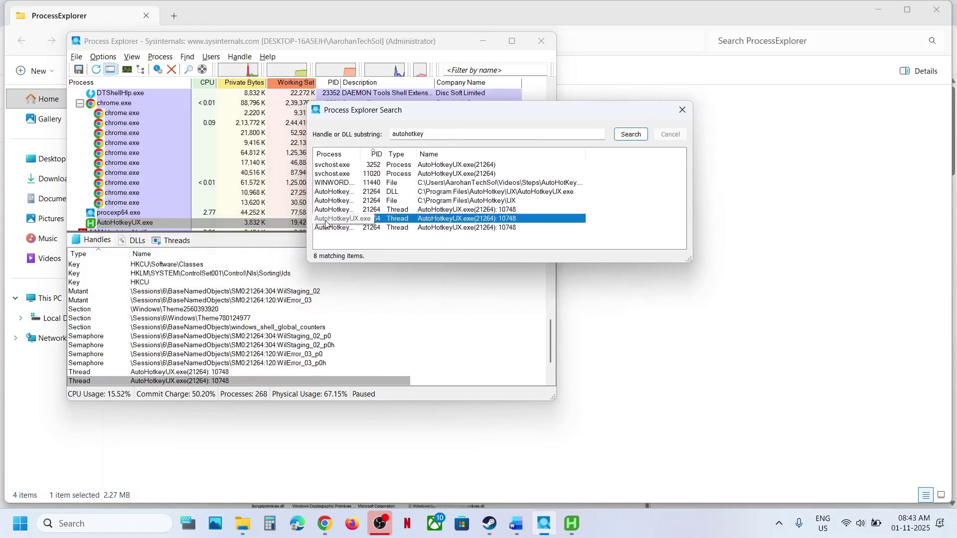
left_click(339, 210)
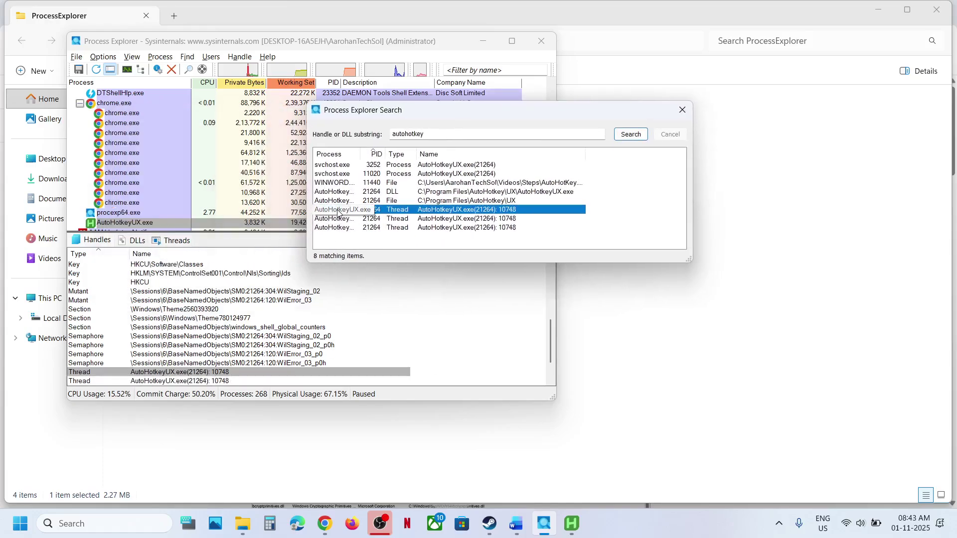
left_click(683, 110)
Step: Kill the AutoHotkeyUX.exe process (PID 21264) and confirm, removing it from the list
right_click(137, 222)
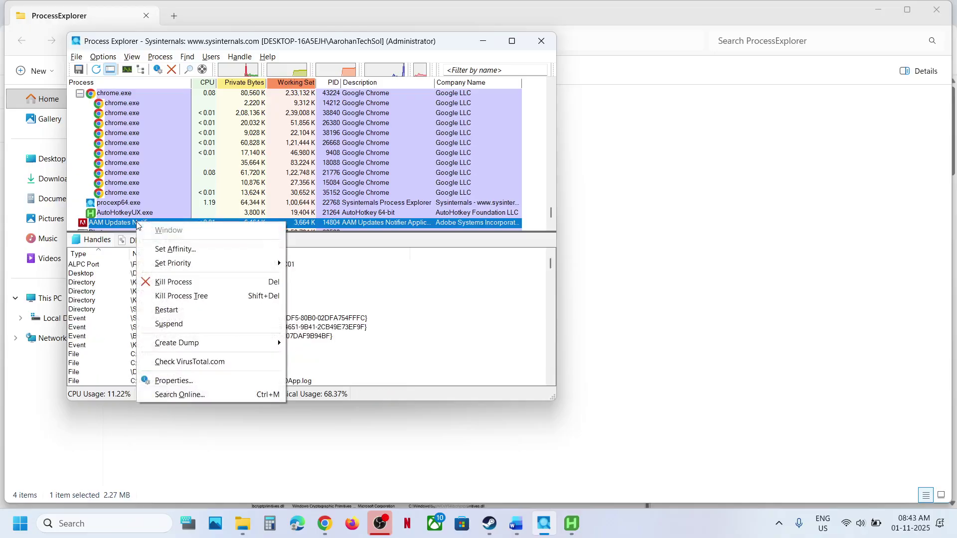
left_click(124, 213)
right_click(123, 212)
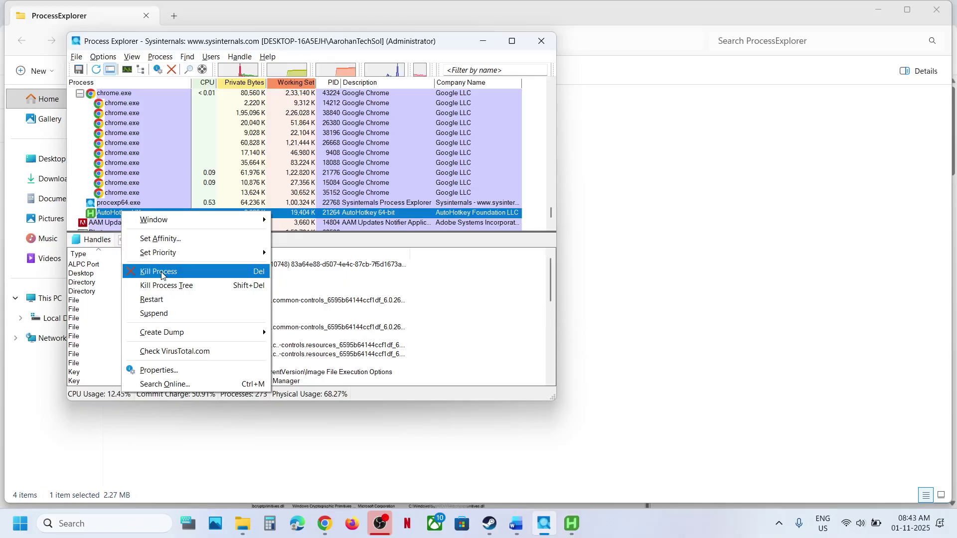
left_click(161, 276)
left_click(496, 306)
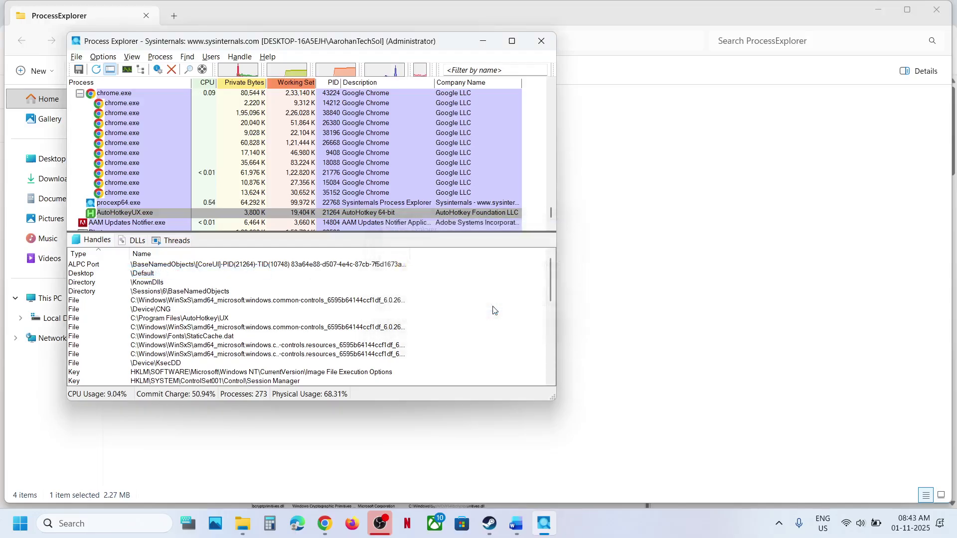
scroll(359, 284, "down", 1)
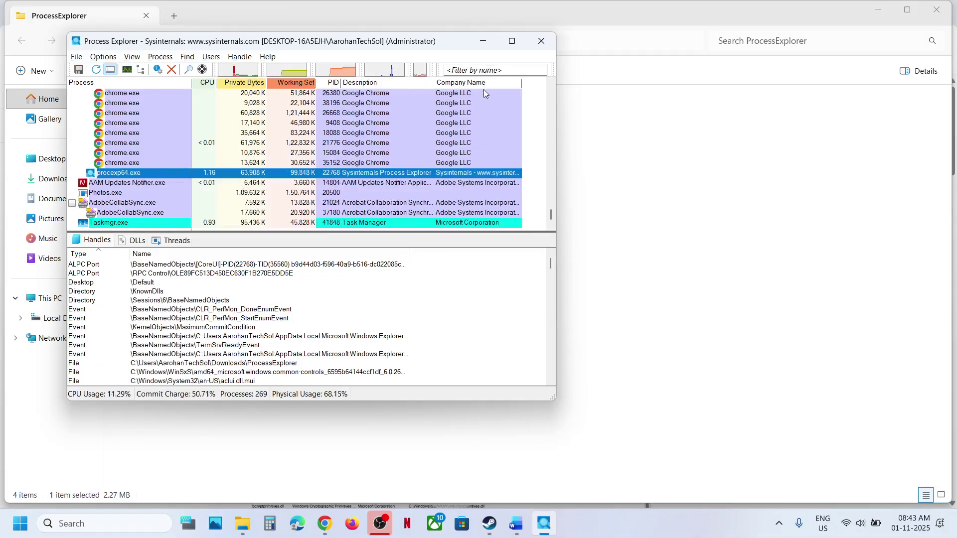
left_click(188, 69)
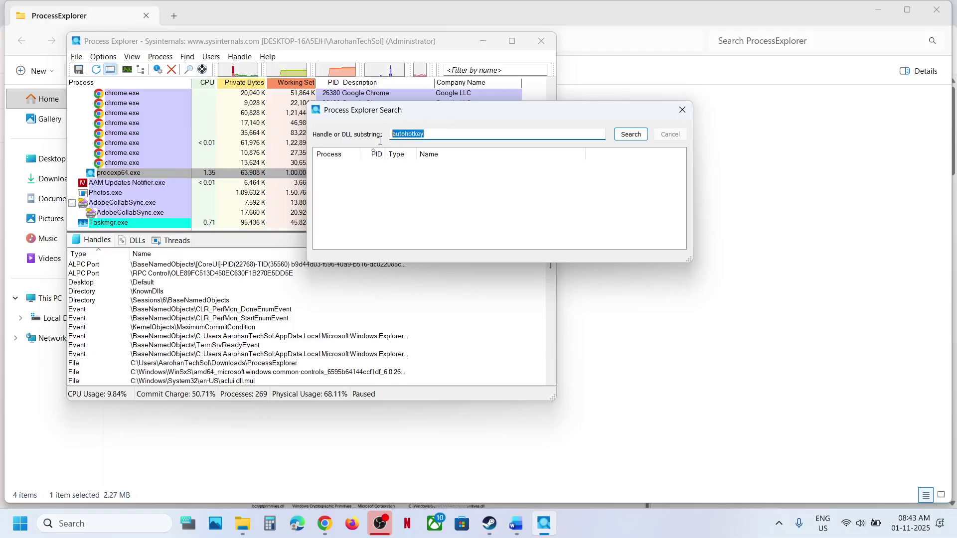
Step: Search handles and DLLs for 'AHK' to check for leftovers, then close the search dialog
type("AHK")
left_click(631, 134)
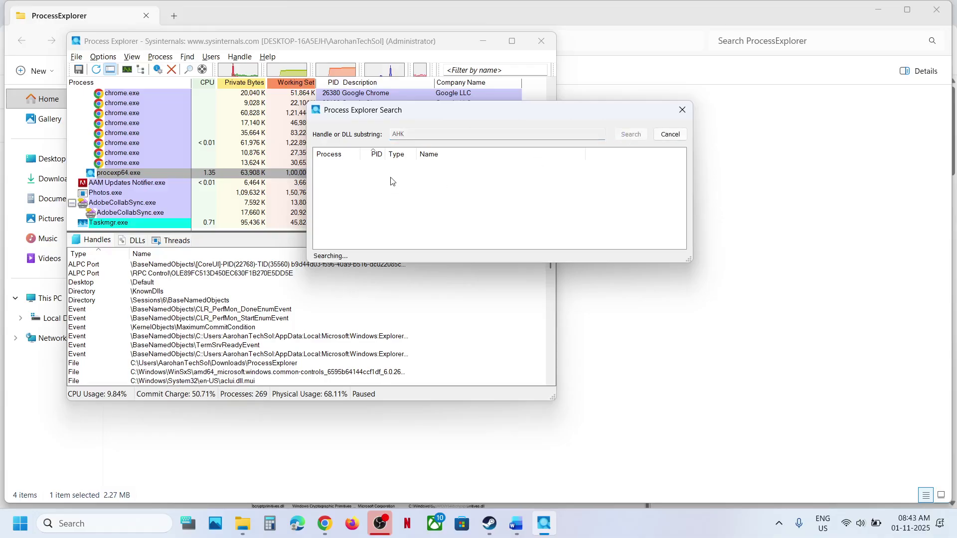
left_click(683, 110)
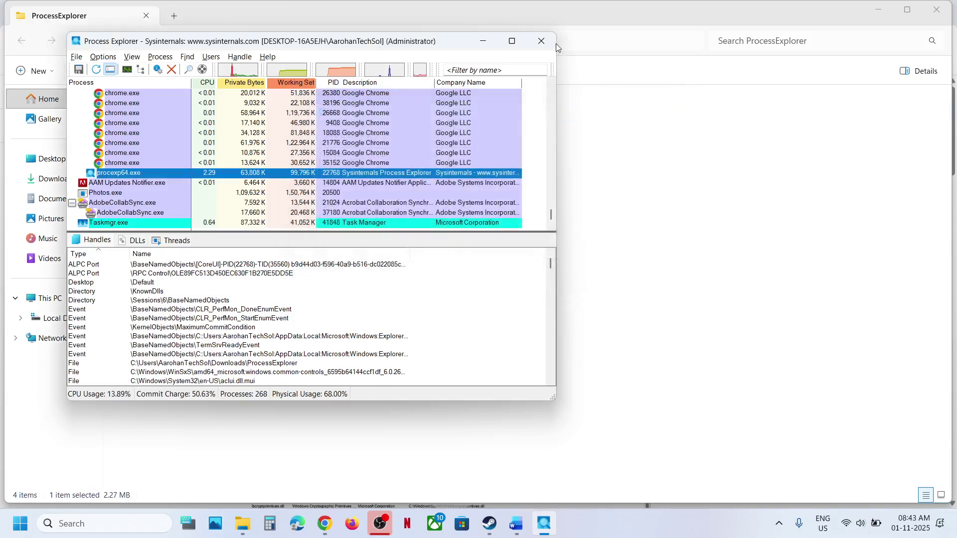
Step: Close Process Explorer and both the ProcessExplorer and Downloads folder windows
left_click(547, 43)
left_click(936, 10)
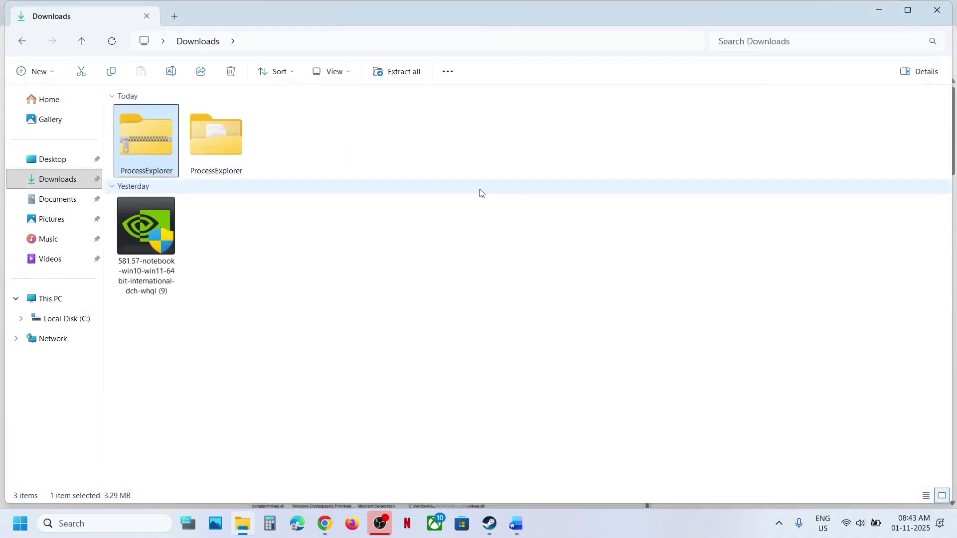
left_click(936, 10)
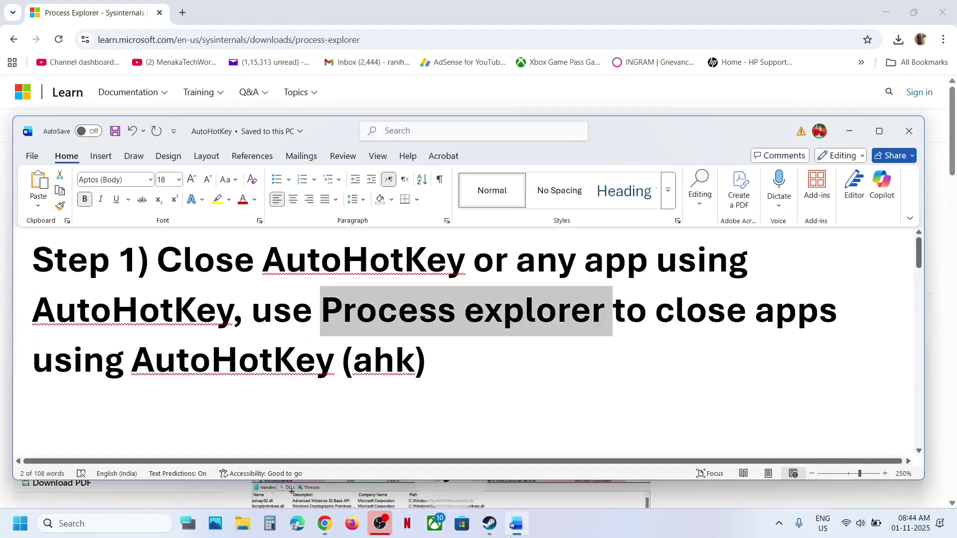
Step: In the Word notes, highlight Step 2's apps: jaxcore, JoyToKey, YoloMouse and reWASD
left_click(516, 523)
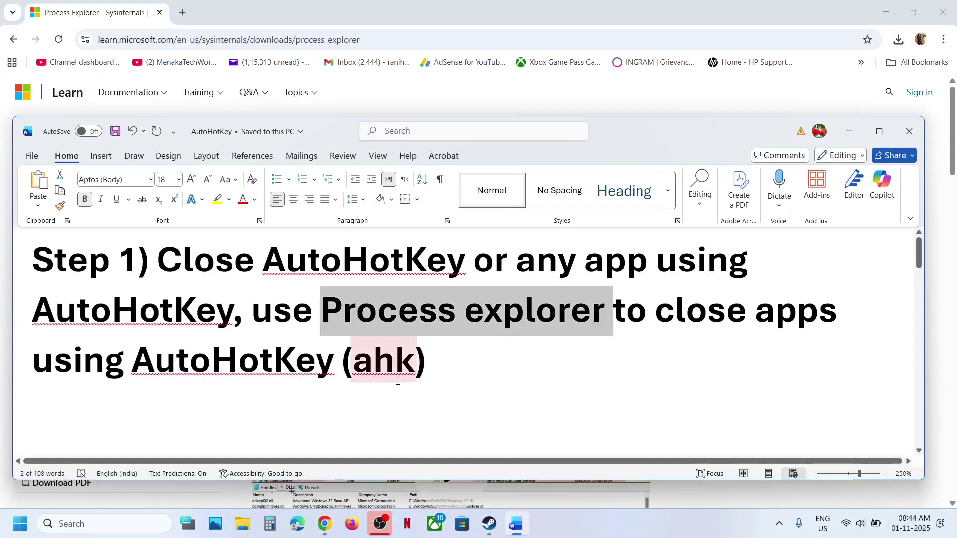
scroll(397, 381, "down", 5)
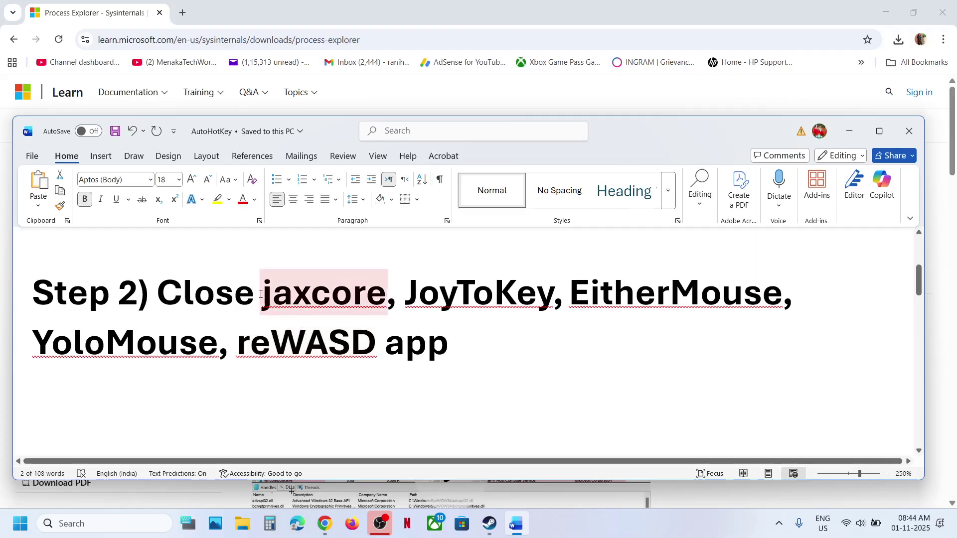
left_click_drag(260, 294, 743, 307)
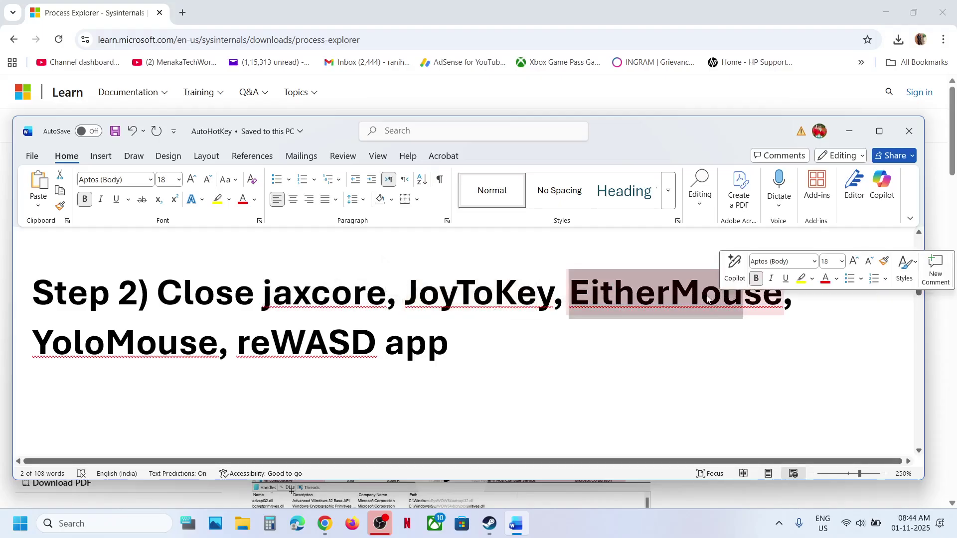
left_click_drag(44, 351, 157, 352)
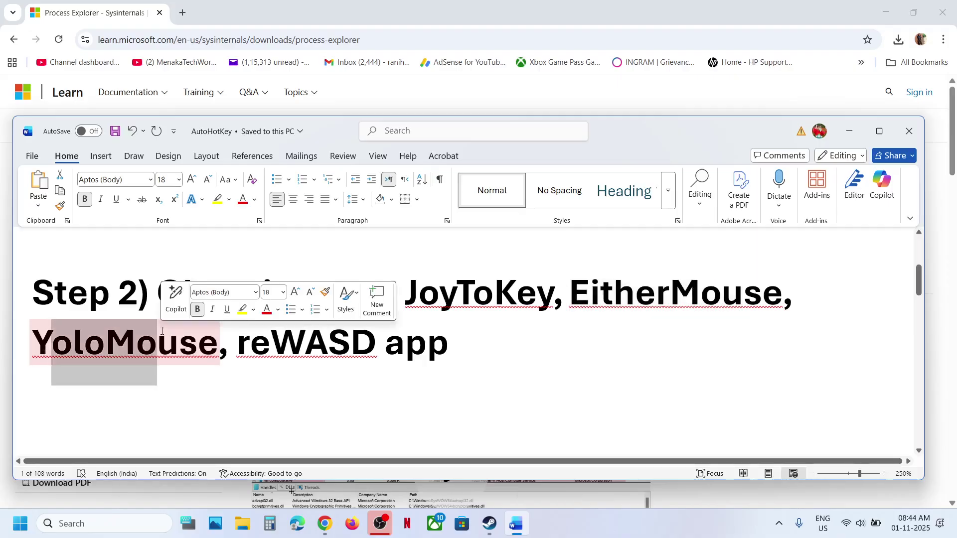
left_click_drag(289, 344, 448, 349)
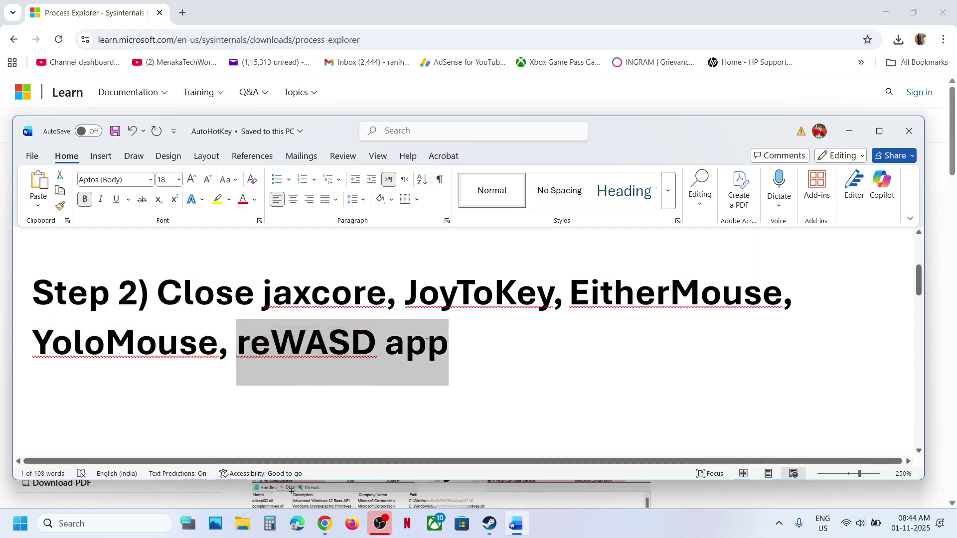
left_click_drag(149, 290, 501, 342)
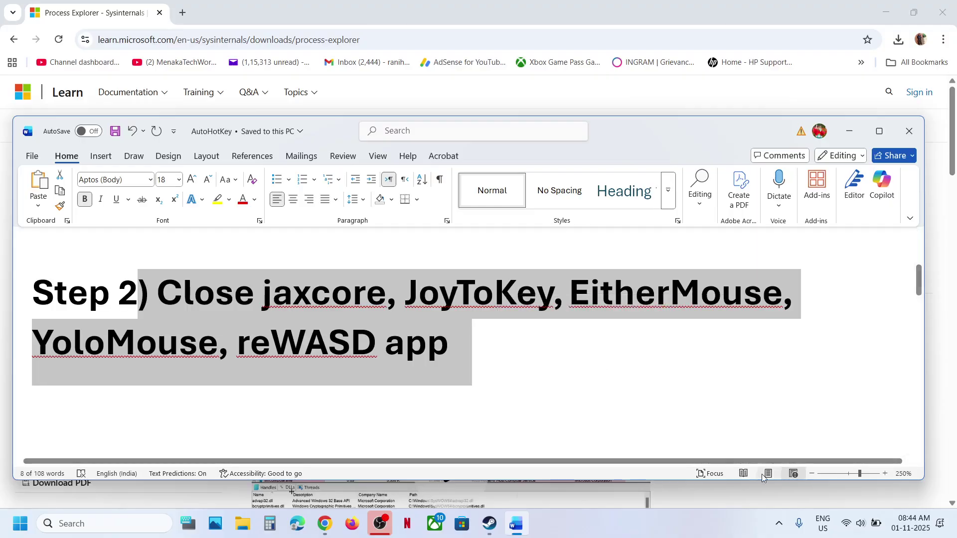
Step: Check the hidden tray icons, then return to Word and scroll to Step 3 on Droptop and Rainmeter
left_click(779, 523)
left_click(650, 507)
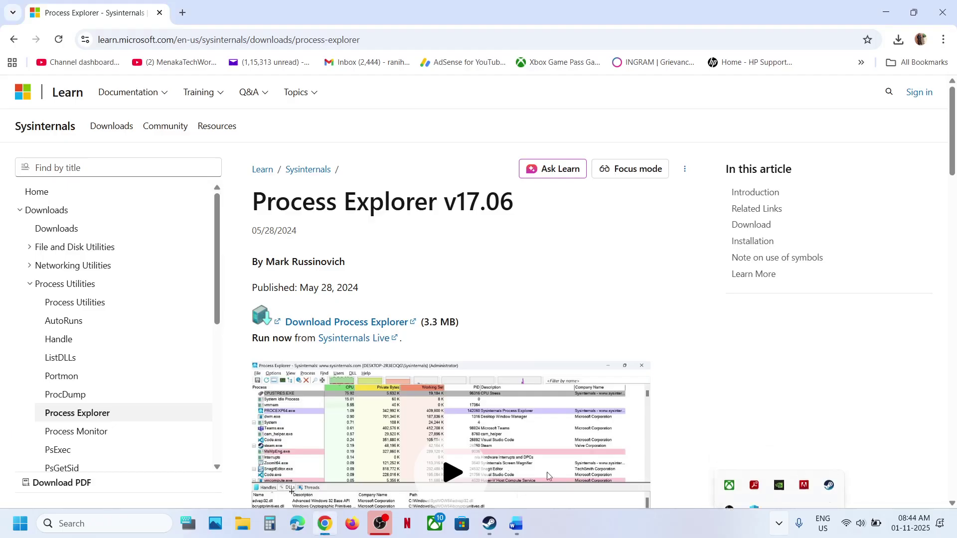
left_click(525, 531)
scroll(367, 378, "down", 4)
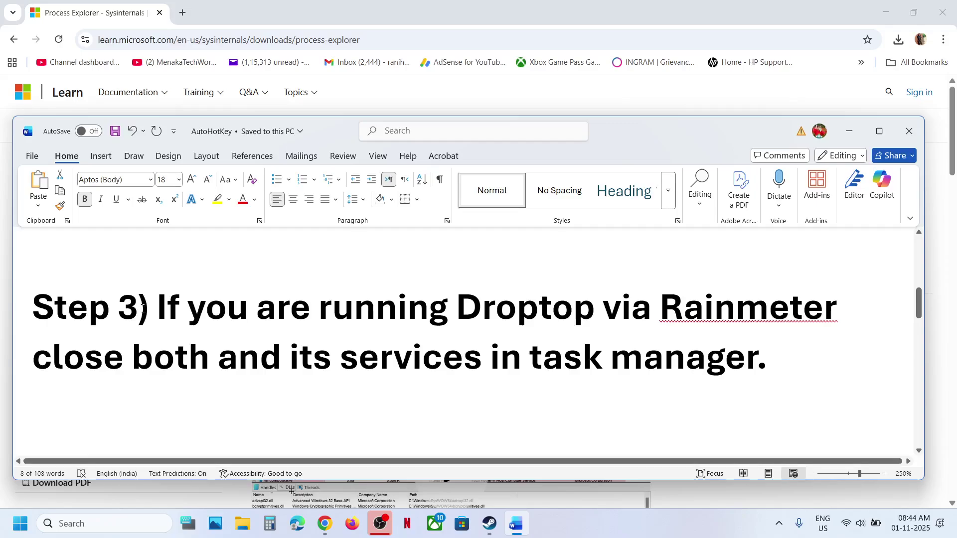
Step: Highlight the Step 3 sentence about closing Droptop and Rainmeter while reading it
left_click_drag(155, 308, 424, 310)
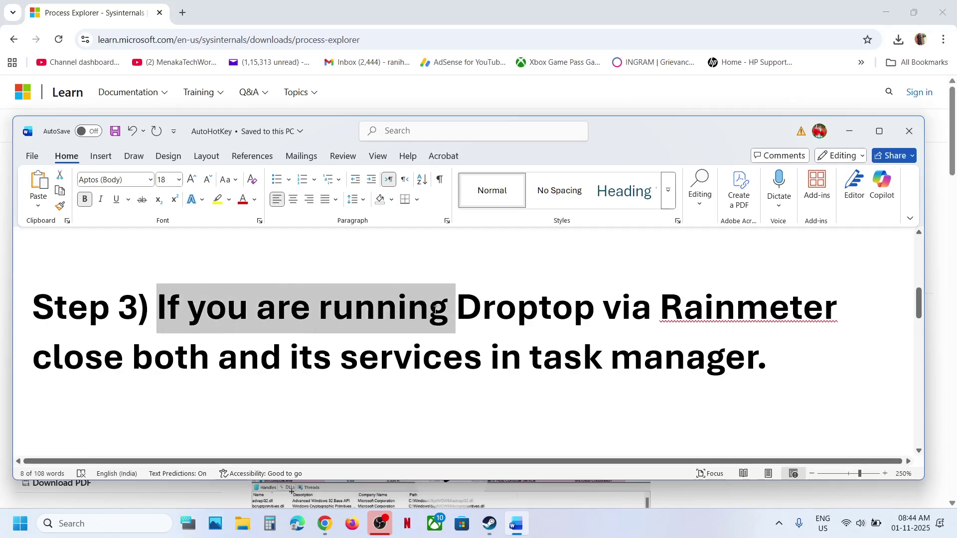
left_click_drag(524, 302, 708, 316)
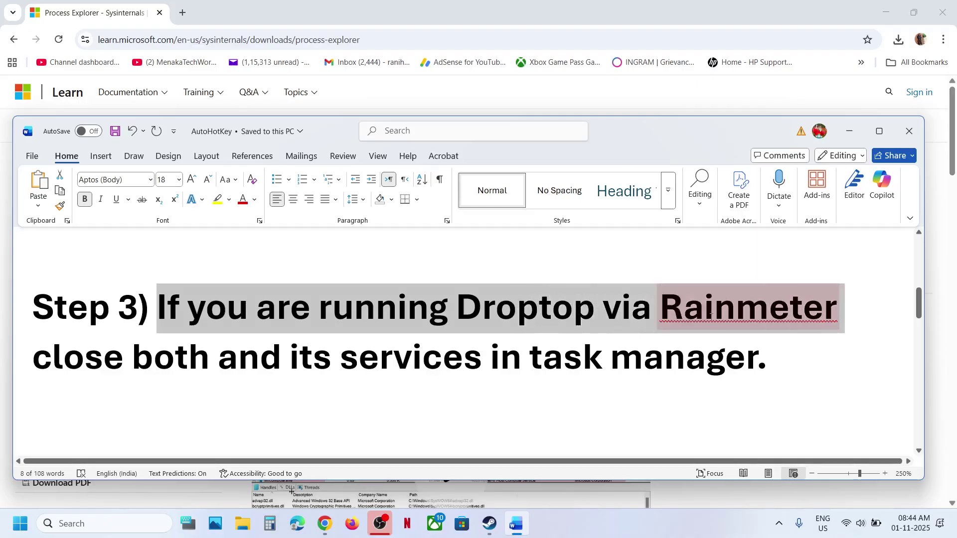
right_click(703, 314)
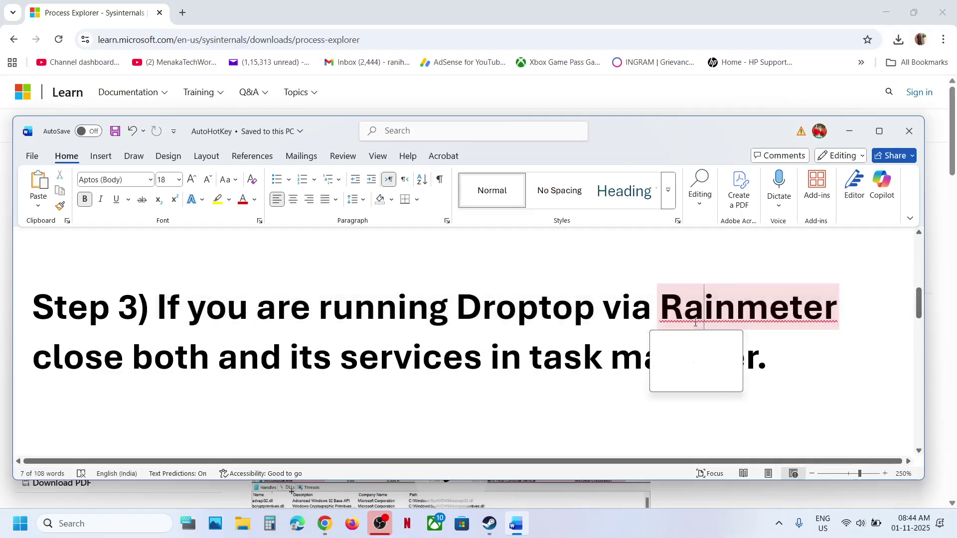
left_click(673, 310)
left_click_drag(660, 310, 839, 311)
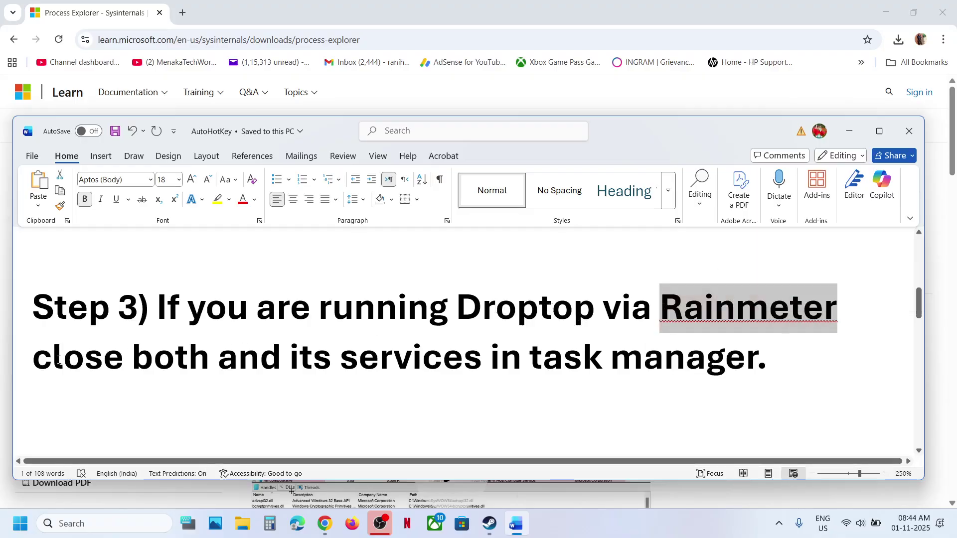
left_click_drag(58, 360, 216, 358)
left_click_drag(347, 357, 770, 358)
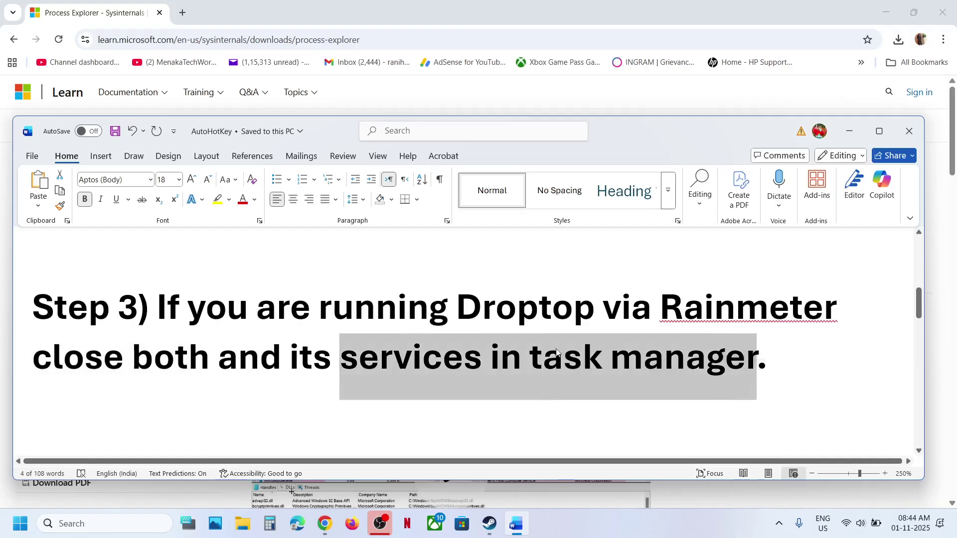
Step: Highlight the advice to close third-party mouse apps such as Corsair's iCUE software
scroll(398, 330, "down", 2)
left_click_drag(157, 299, 158, 348)
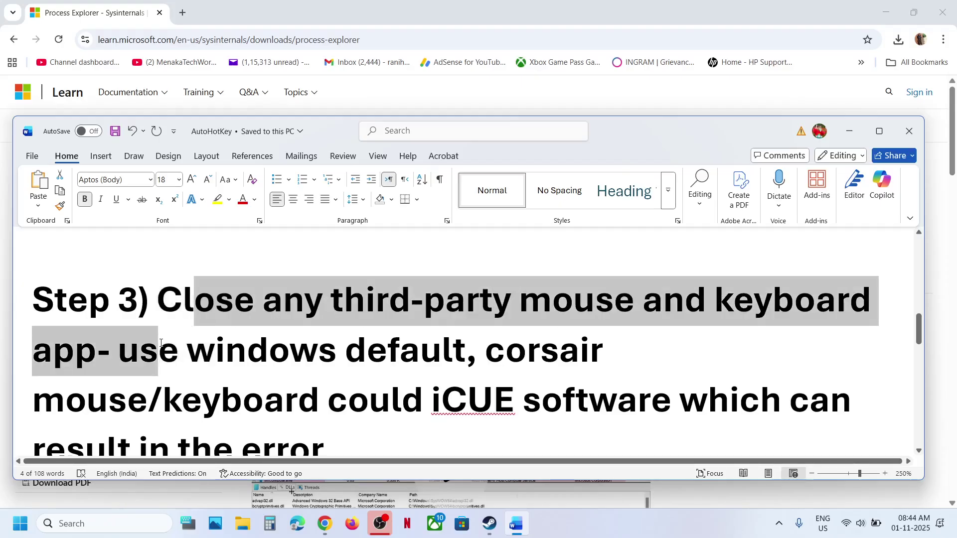
left_click(161, 342)
scroll(335, 315, "down", 1)
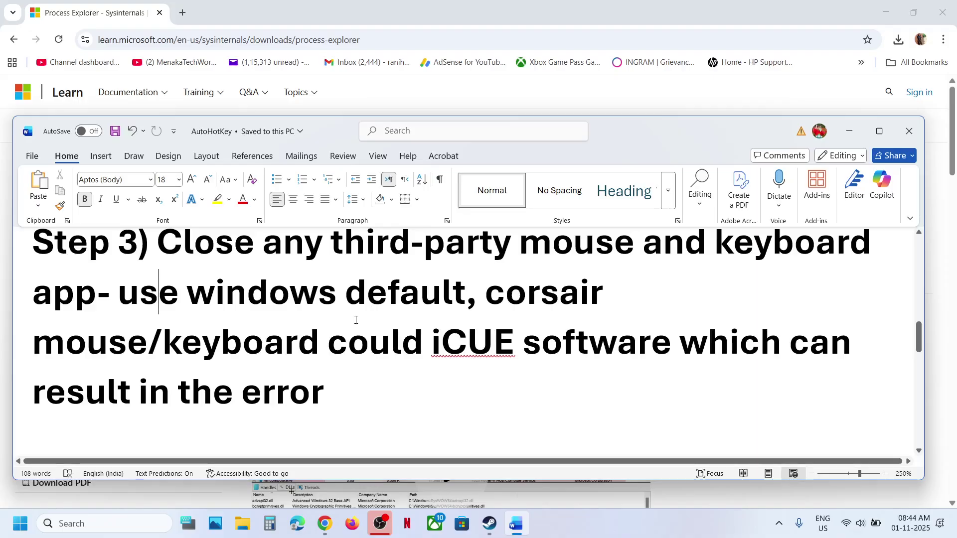
left_click_drag(490, 289, 314, 342)
left_click_drag(431, 344, 258, 403)
left_click(259, 402)
Step: Highlight the 3XS software support app in Step 4 and read on to Step 5
scroll(258, 402, "down", 3)
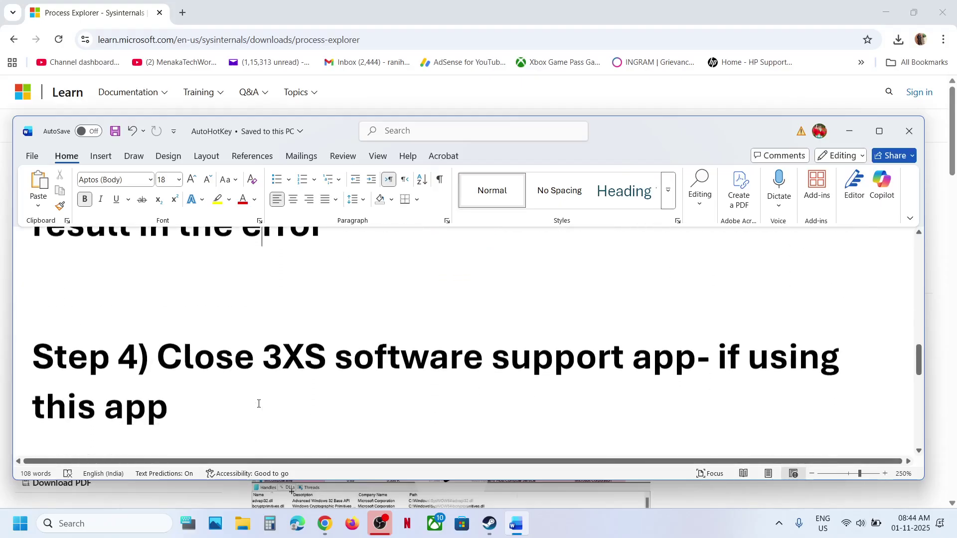
left_click_drag(269, 356, 666, 363)
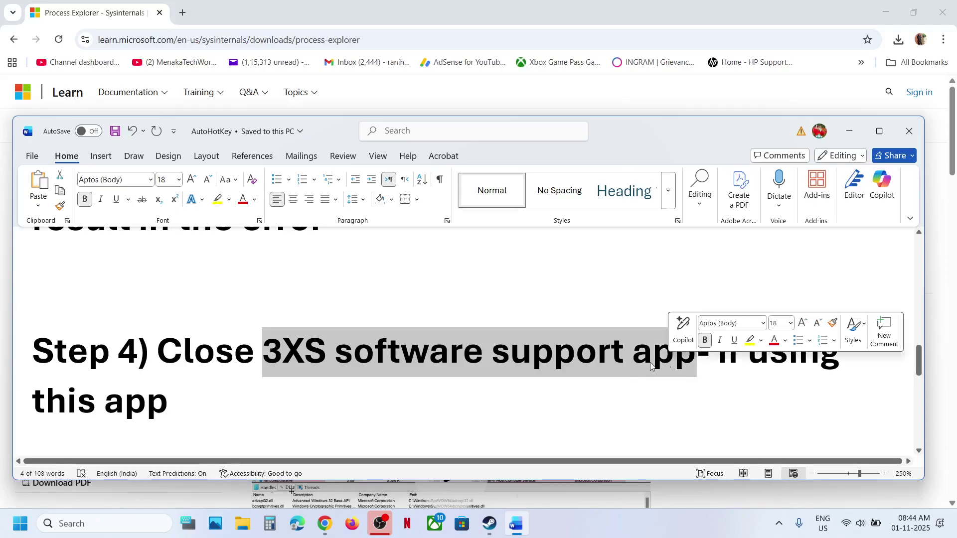
scroll(270, 399, "down", 3)
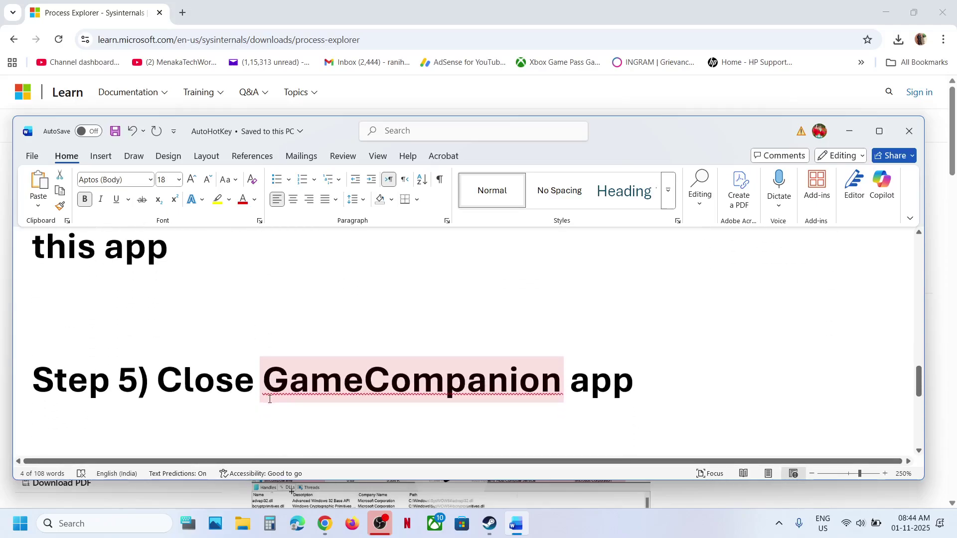
Step: Highlight GameCompanion in Step 5 and continue down the notes to Step 6
left_click_drag(274, 380, 554, 382)
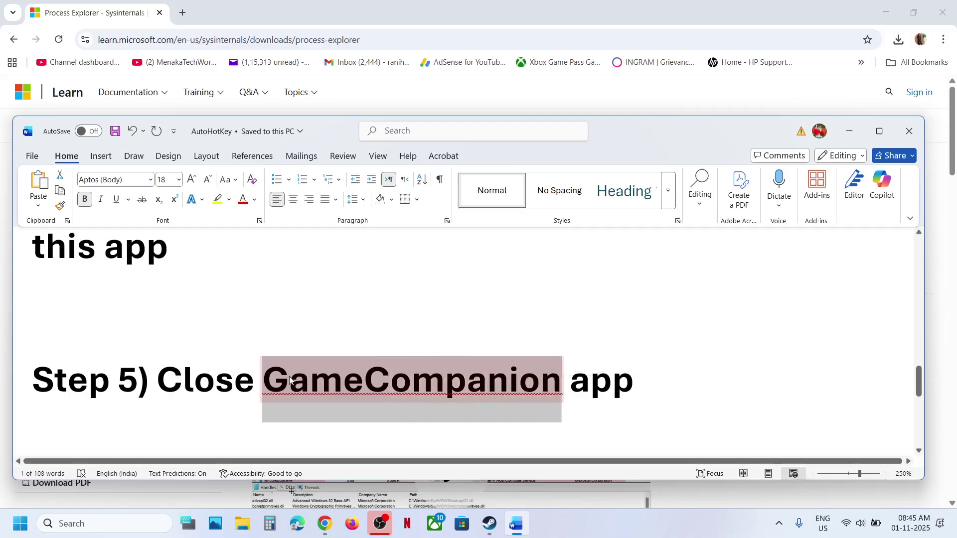
scroll(290, 378, "down", 3)
scroll(290, 378, "down", 1)
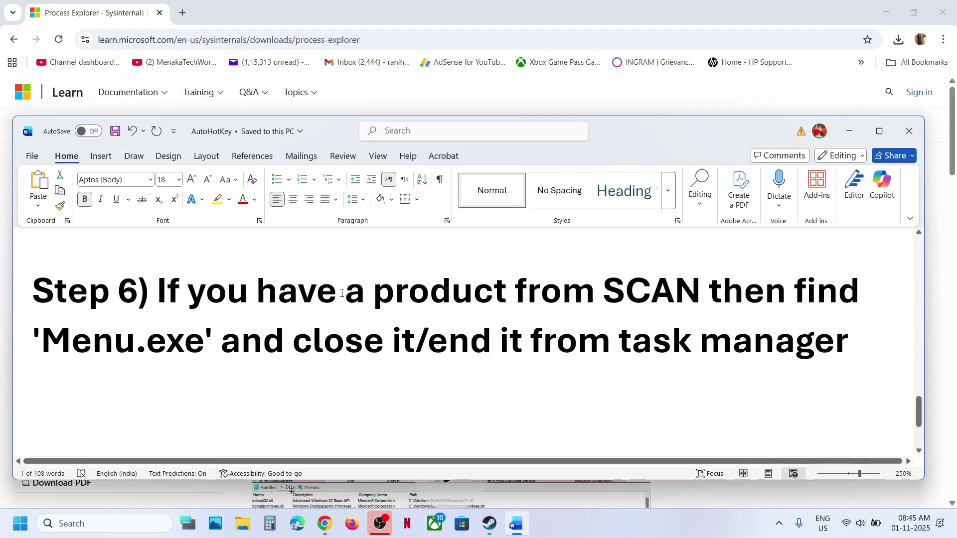
Step: Highlight SCAN's 'Menu.exe' in Step 6 and bring up the Win+X quick-link menu
left_click_drag(346, 292, 659, 272)
left_click_drag(33, 344, 219, 344)
key("super+x")
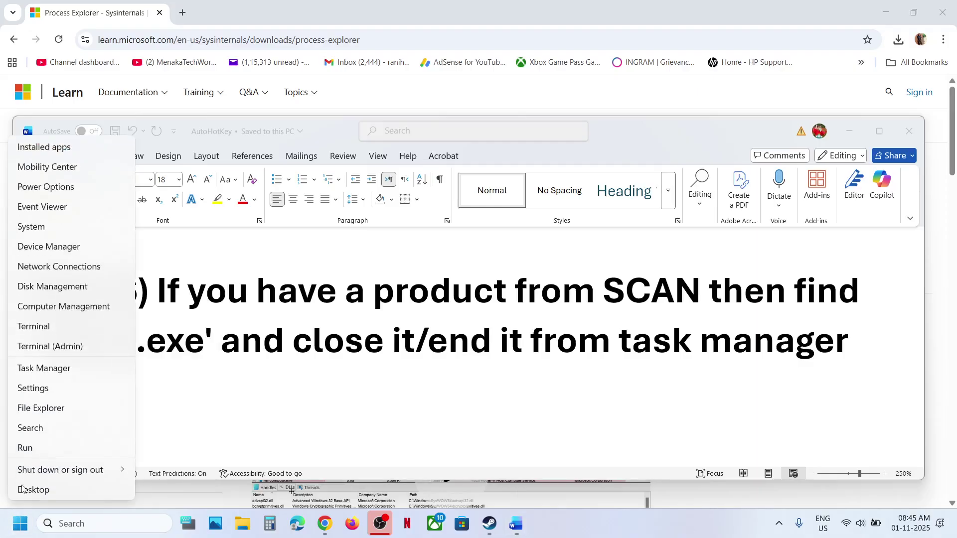
Step: Check Task Manager's processes, including Dell Instrumentation and Microsoft Edge Game Assist, then return to Word
left_click(48, 374)
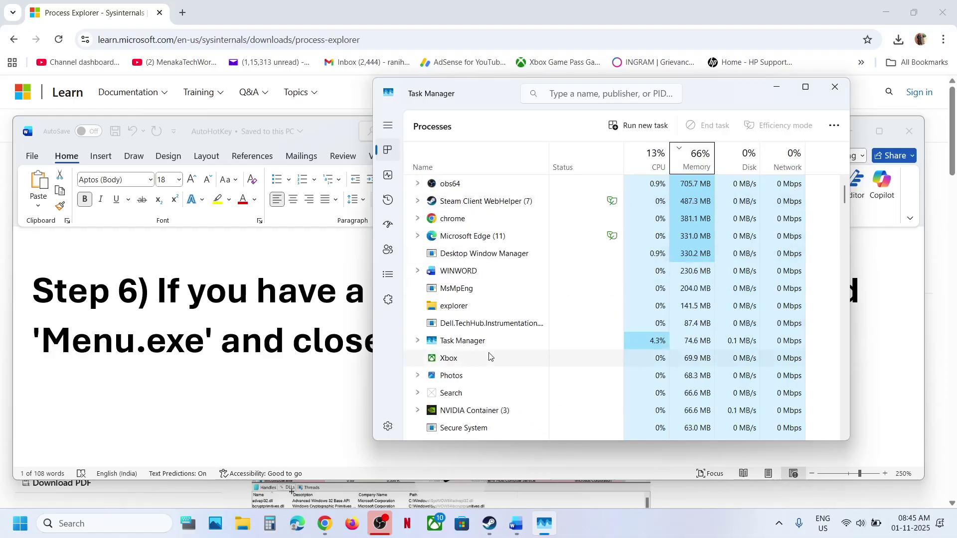
left_click(489, 356)
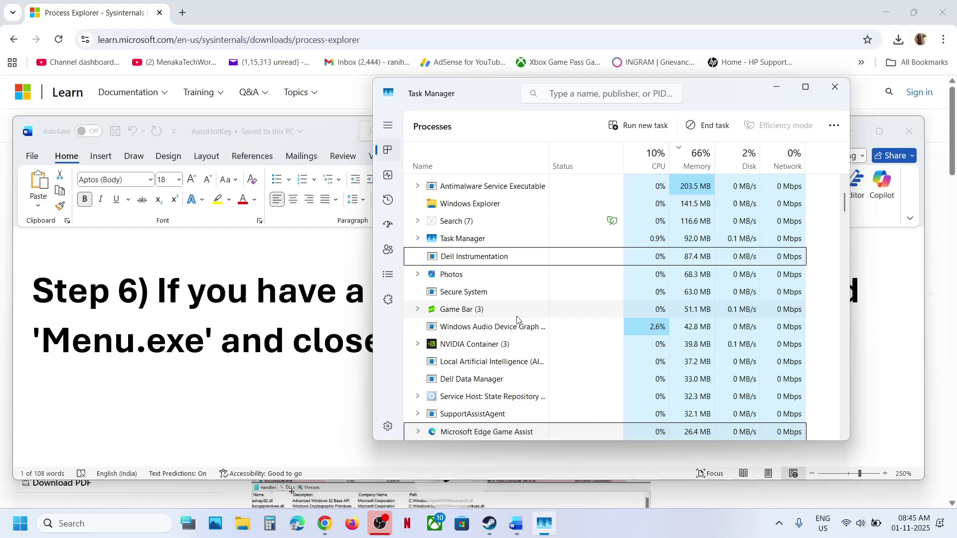
scroll(500, 329, "down", 5)
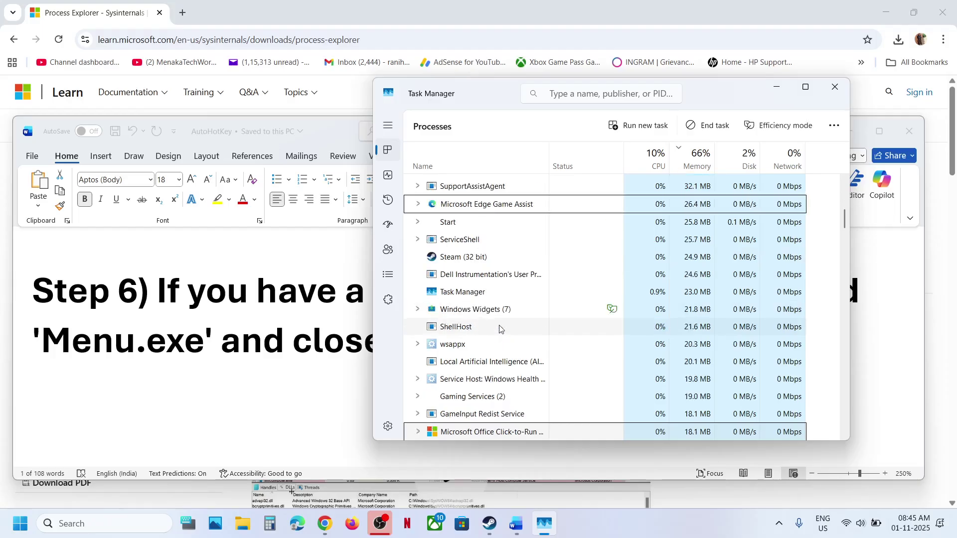
right_click(497, 205)
left_click(321, 313)
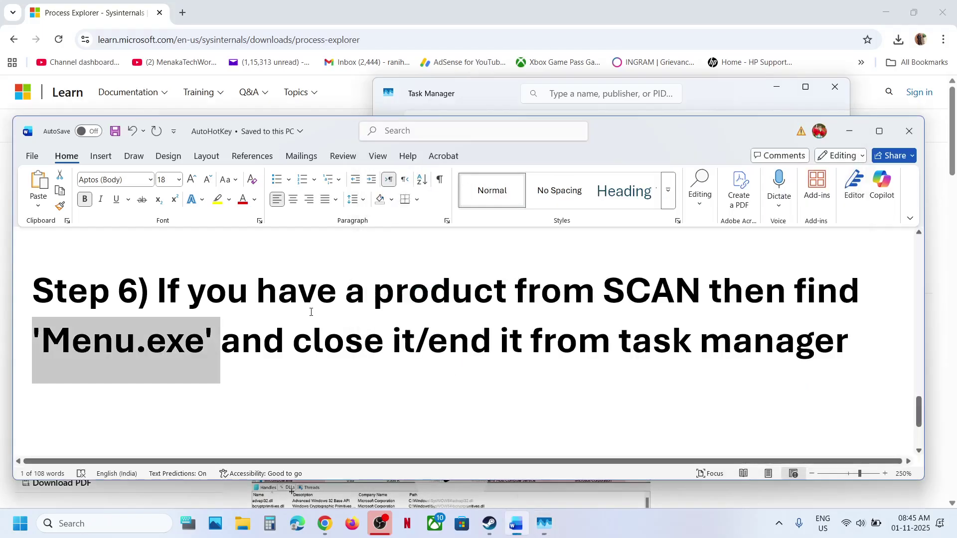
Step: Review Step 7 on closing Viveport and Step 1 on Process Explorer
scroll(410, 352, "down", 3)
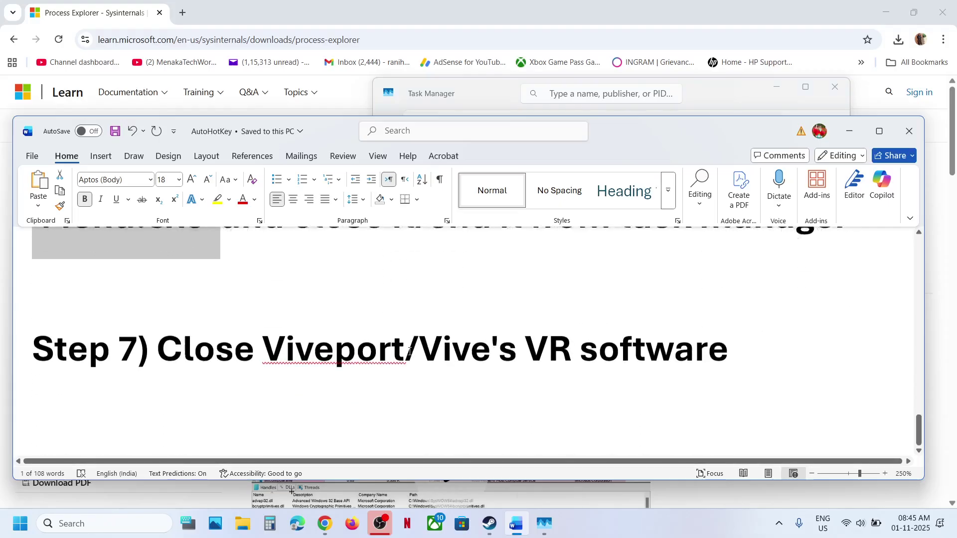
left_click_drag(169, 337, 735, 336)
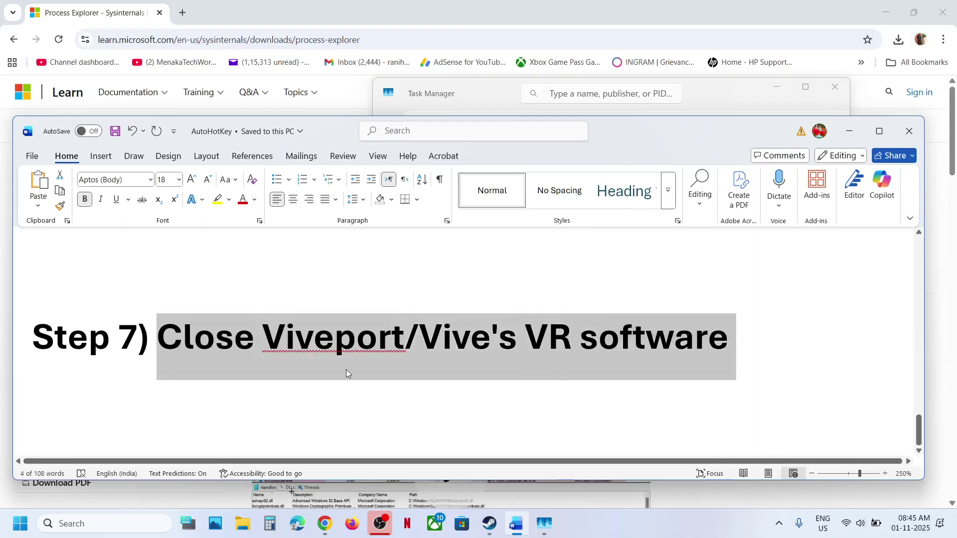
scroll(346, 371, "up", 10)
scroll(346, 371, "down", 10)
scroll(581, 383, "up", 15)
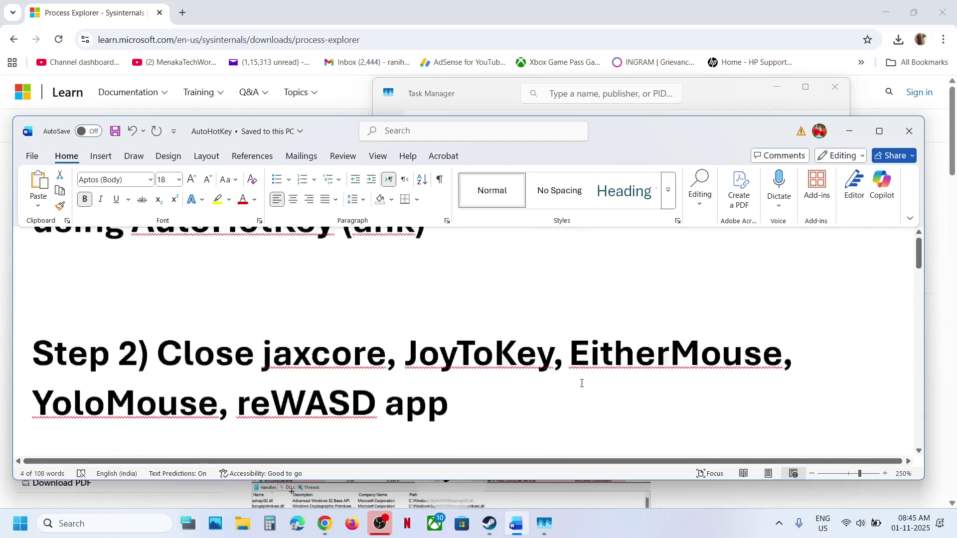
left_click_drag(327, 307, 581, 315)
Step: Minimise Word, close Task Manager, and launch ARC Raiders from the Steam library
left_click(850, 132)
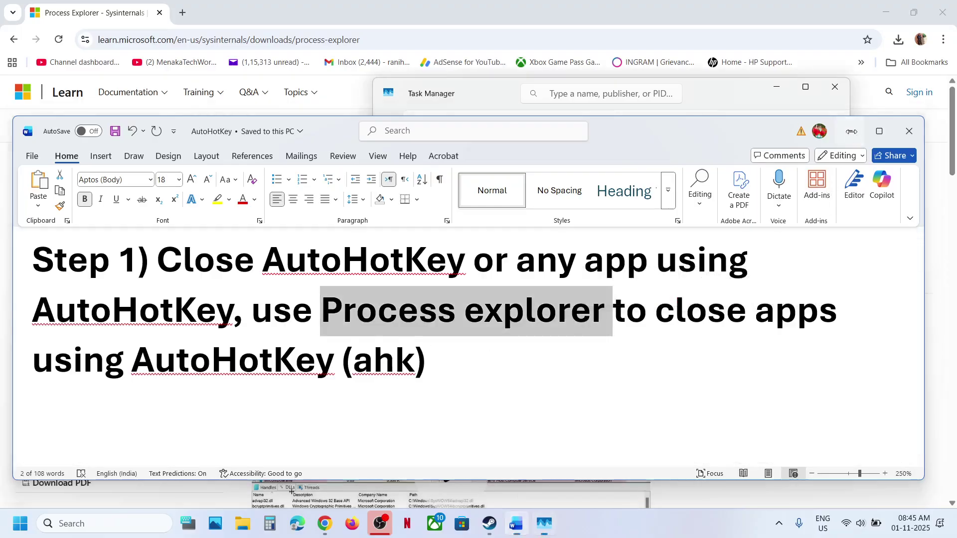
left_click(830, 90)
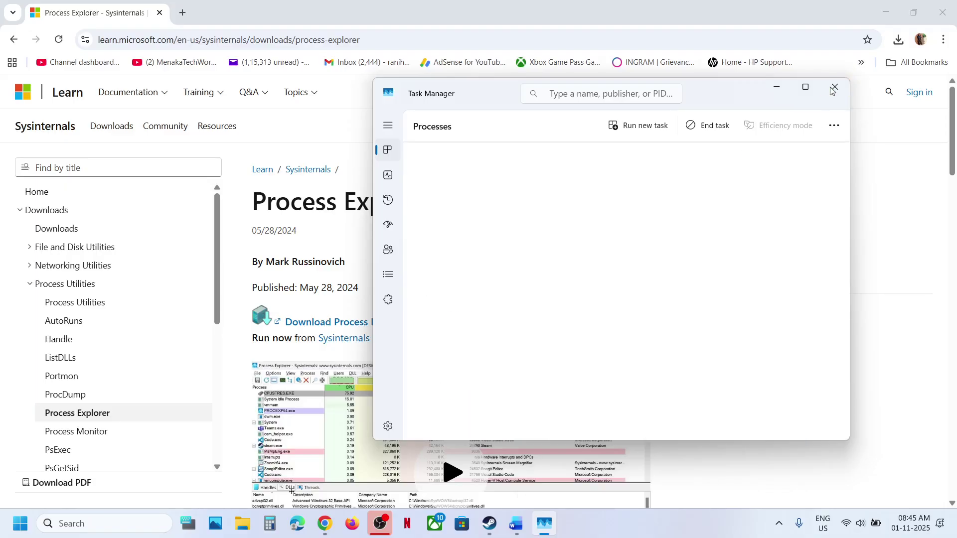
left_click(489, 524)
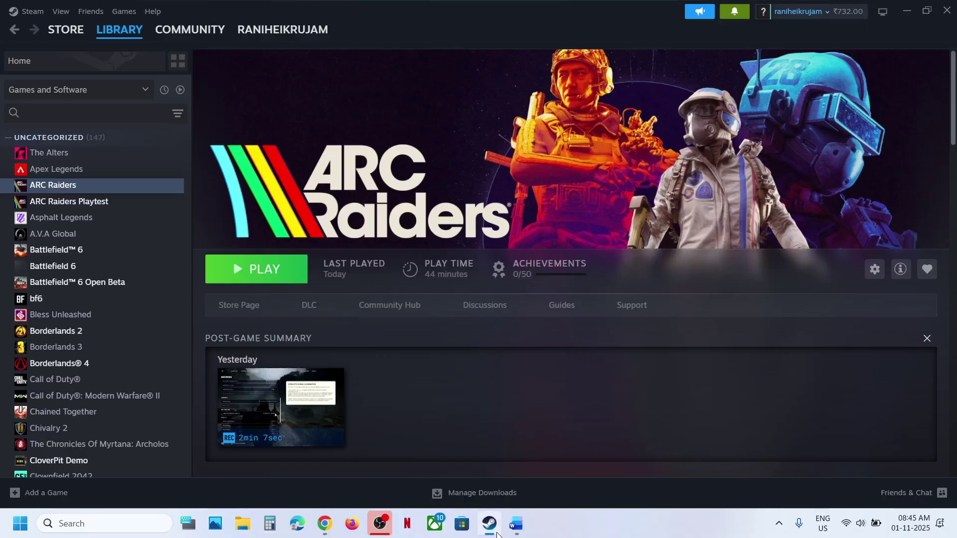
left_click(292, 279)
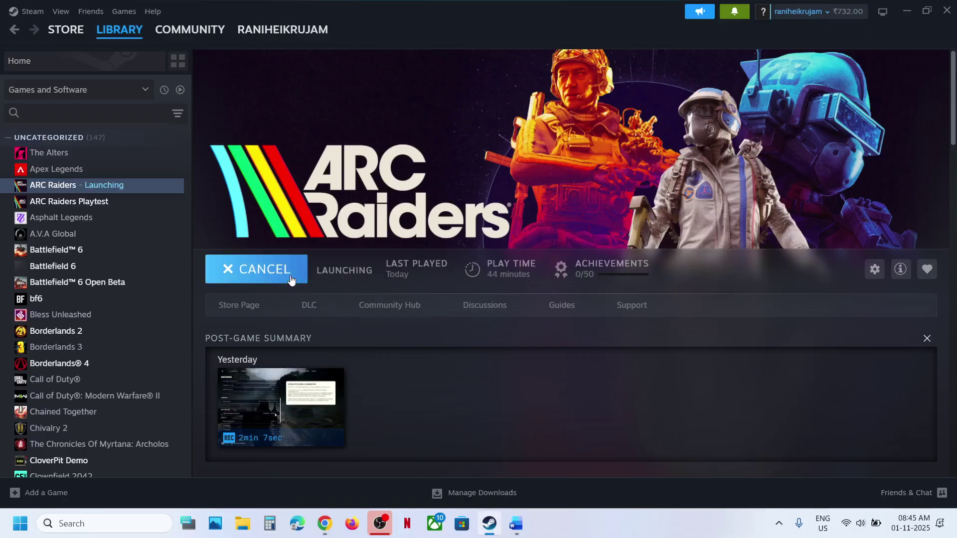